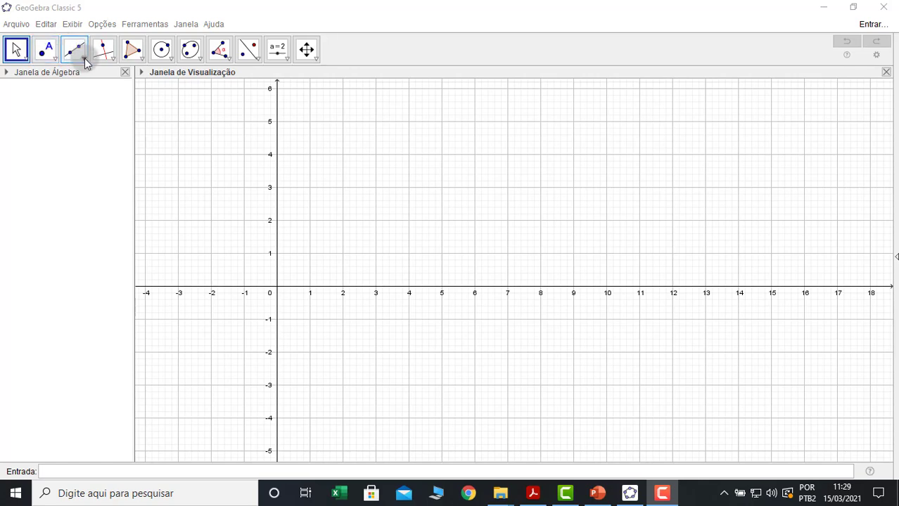
Step: Draw a fixed-length segment of length 2 starting at the origin
{"action": "left_click", "coordinate": [85, 61]}
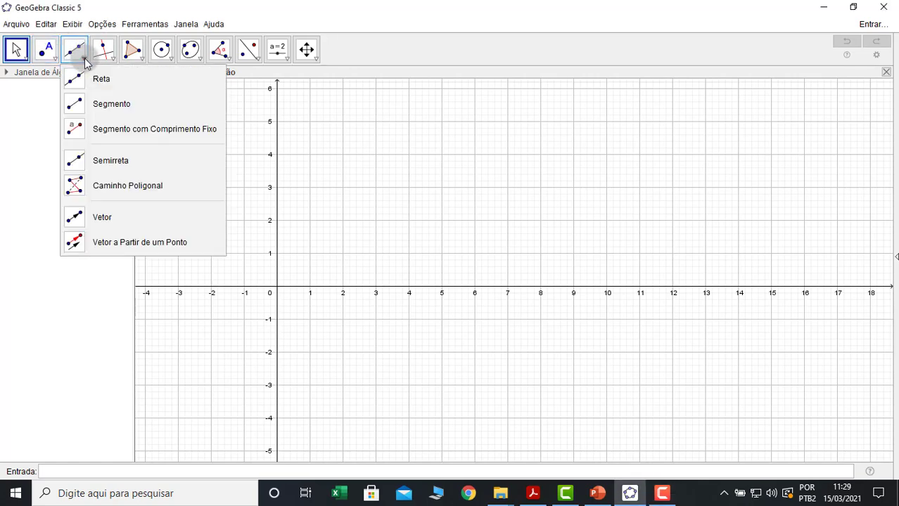
{"action": "left_click", "coordinate": [104, 128]}
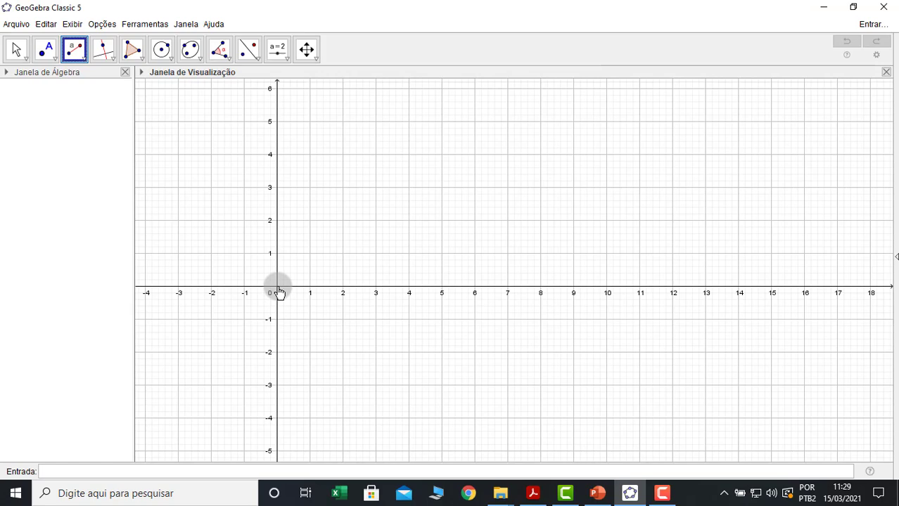
{"action": "left_click", "coordinate": [278, 292]}
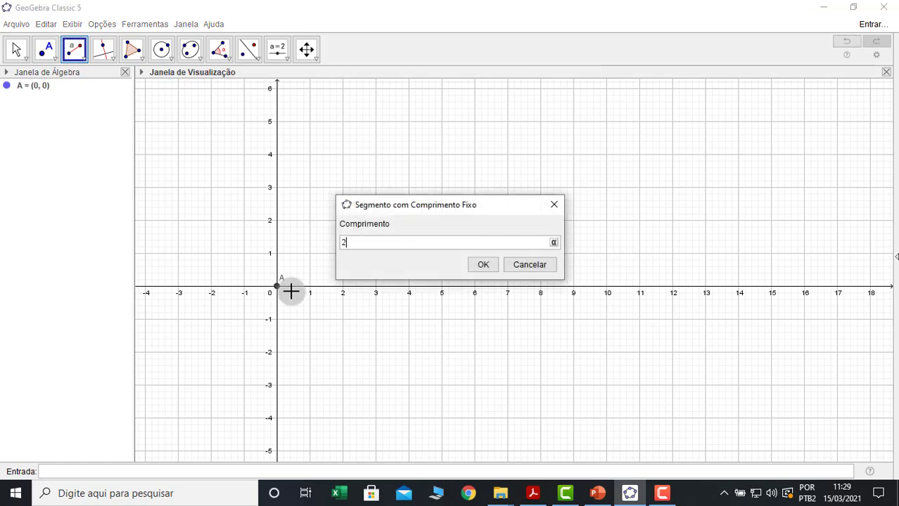
{"action": "type", "text": "2"}
{"action": "key", "text": "Return"}
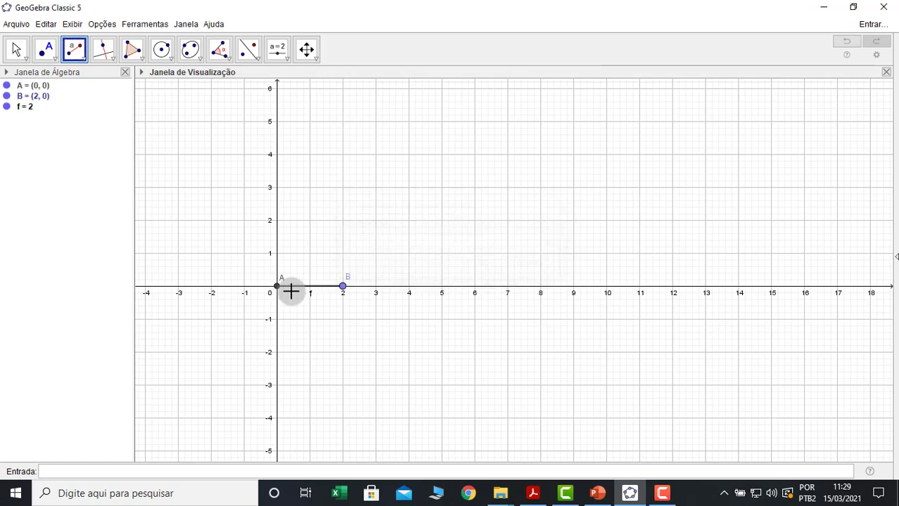
Step: Add a fixed-length segment of length 8 starting at point B, continuing the first segment
{"action": "left_click", "coordinate": [342, 289]}
{"action": "type", "text": "8"}
{"action": "key", "text": "Return"}
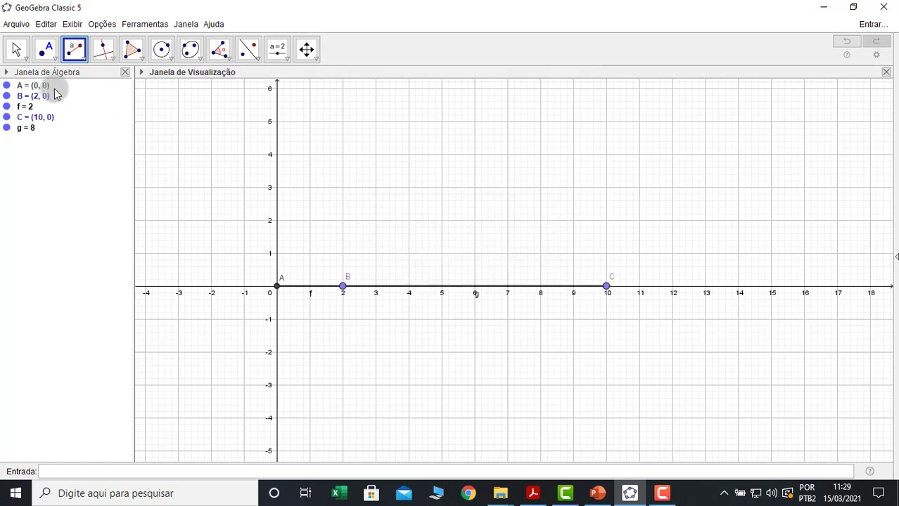
Step: Hide the axes and the grid in the graphics view
{"action": "left_click", "coordinate": [15, 50]}
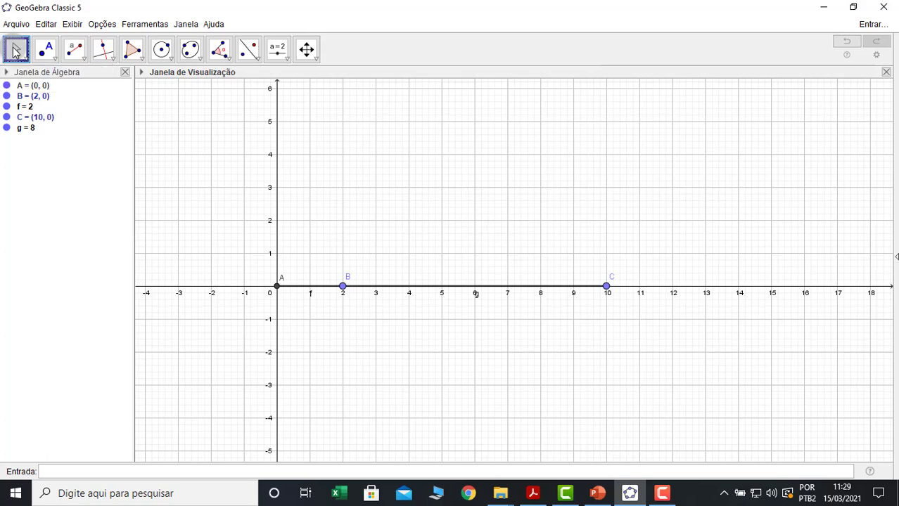
{"action": "right_click", "coordinate": [393, 139]}
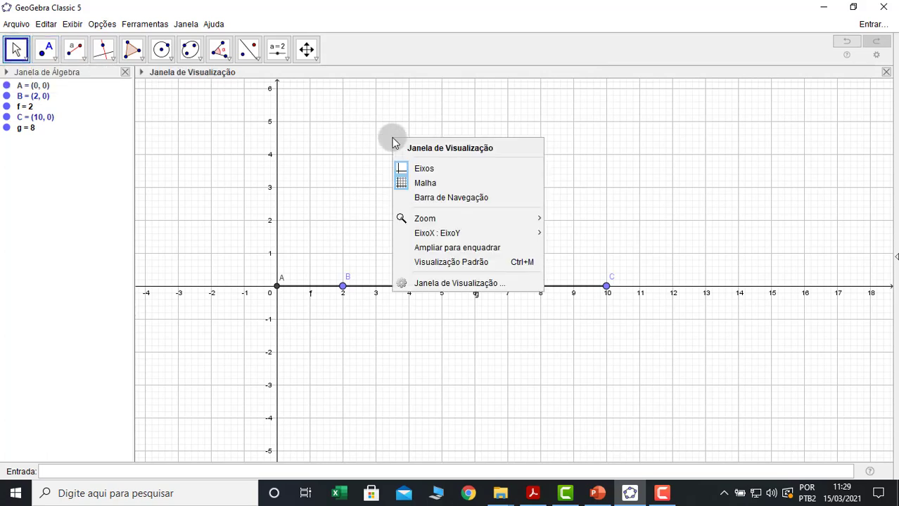
{"action": "left_click", "coordinate": [407, 169]}
{"action": "right_click", "coordinate": [421, 167]}
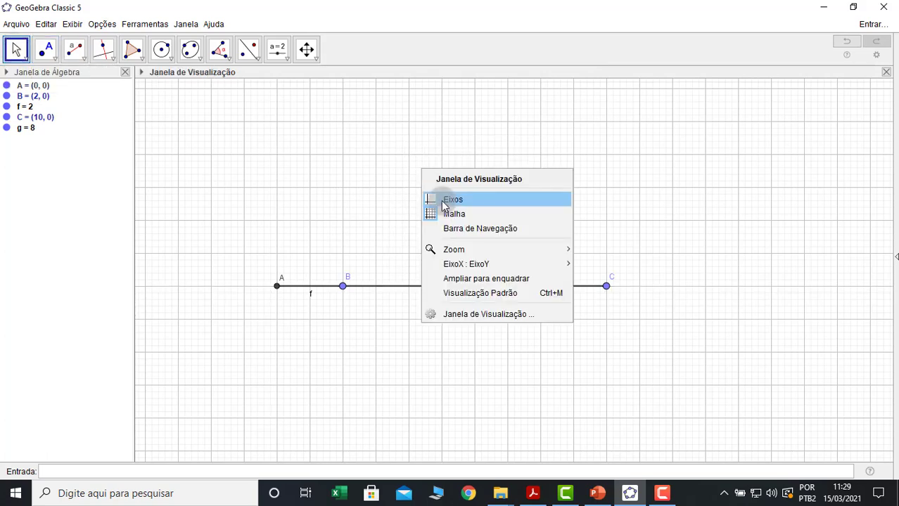
{"action": "left_click", "coordinate": [445, 215]}
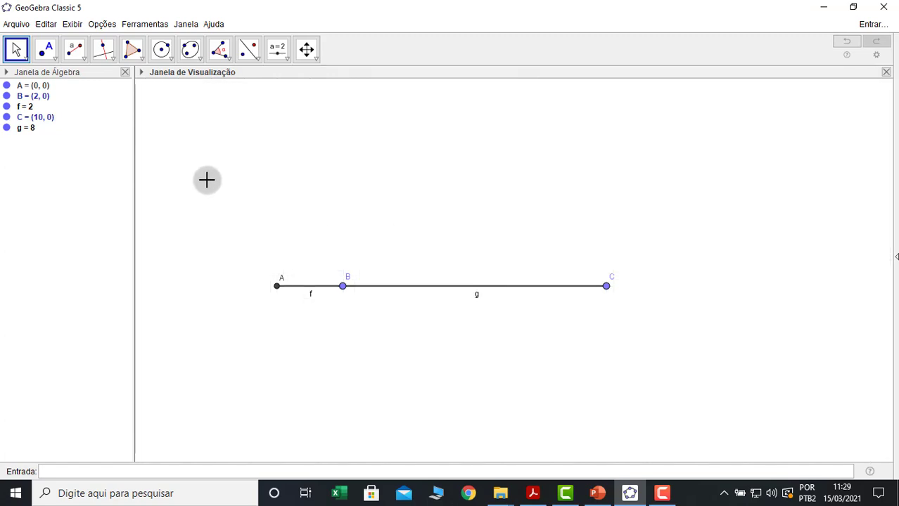
Step: Rename segment AB as a and segment BC as b
{"action": "right_click", "coordinate": [306, 294]}
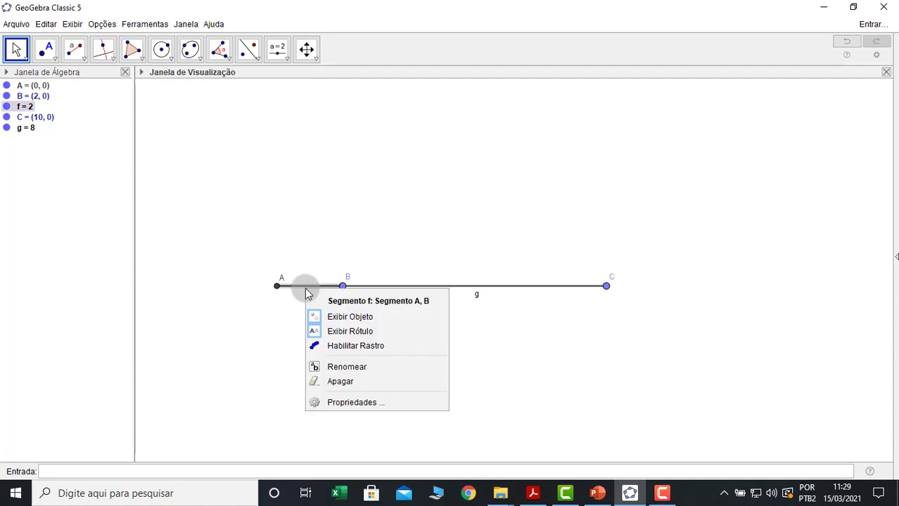
{"action": "left_click", "coordinate": [346, 367]}
{"action": "type", "text": "a"}
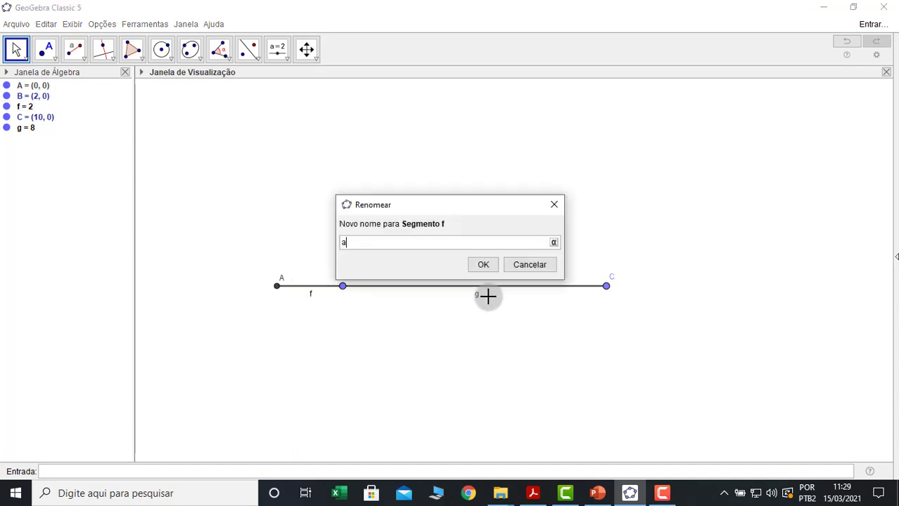
{"action": "left_click", "coordinate": [484, 264]}
{"action": "right_click", "coordinate": [481, 294]}
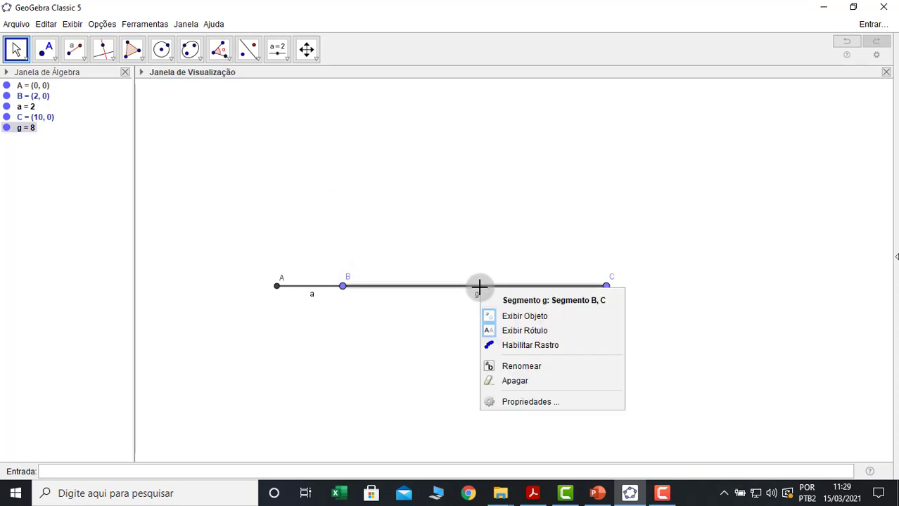
{"action": "left_click", "coordinate": [496, 363]}
{"action": "type", "text": "b"}
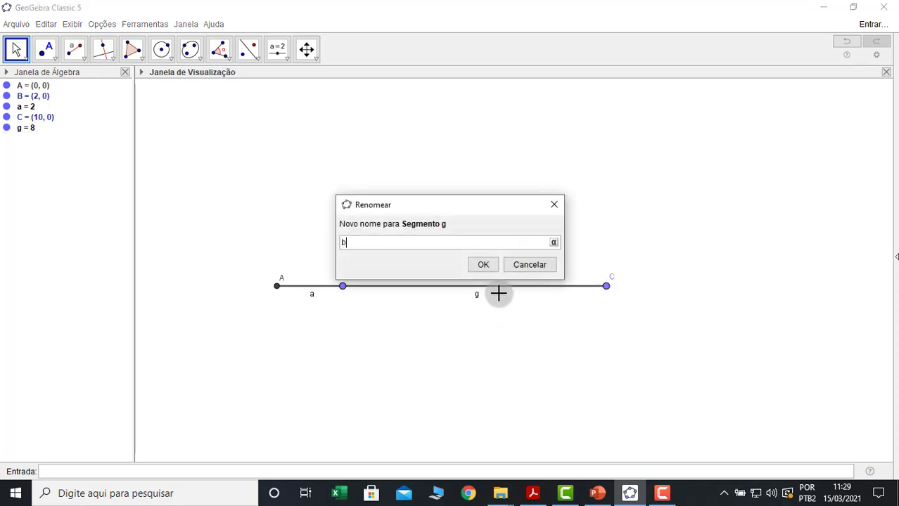
{"action": "left_click", "coordinate": [485, 265]}
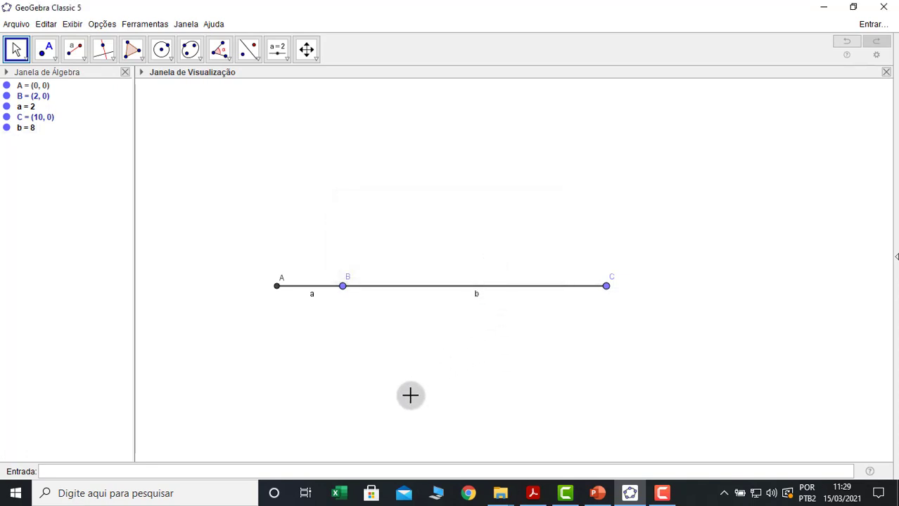
Step: Select points A, B and C together and change their colour to black
{"action": "left_click", "coordinate": [306, 49]}
{"action": "left_click_drag", "start_coordinate": [420, 188], "coordinate": [487, 217]}
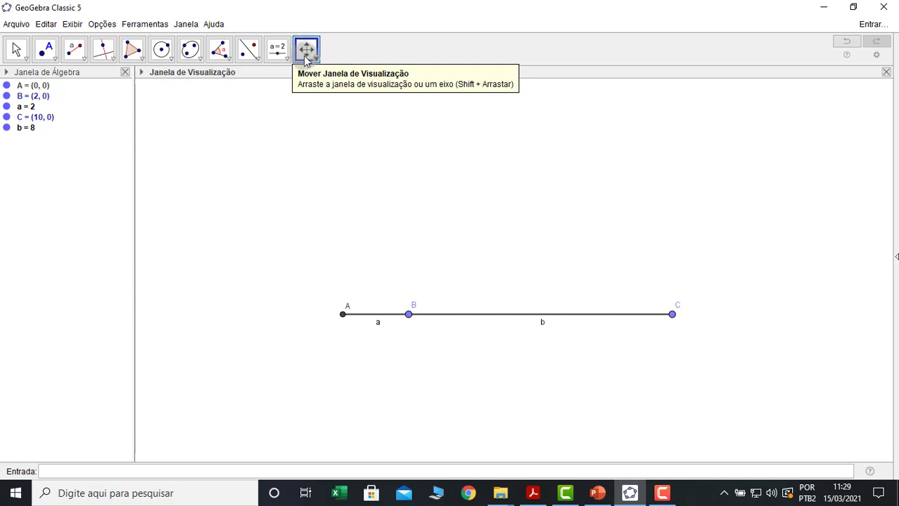
{"action": "left_click_drag", "start_coordinate": [452, 128], "coordinate": [460, 178]}
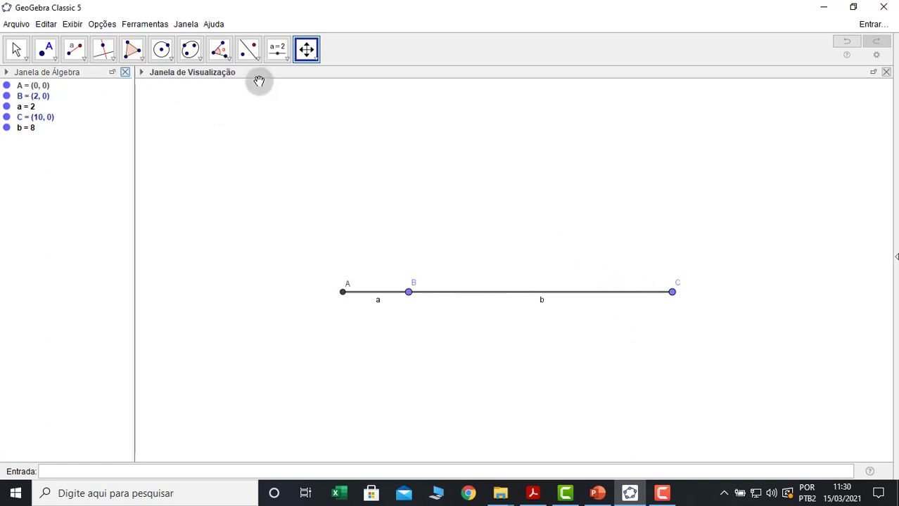
{"action": "left_click", "coordinate": [18, 50]}
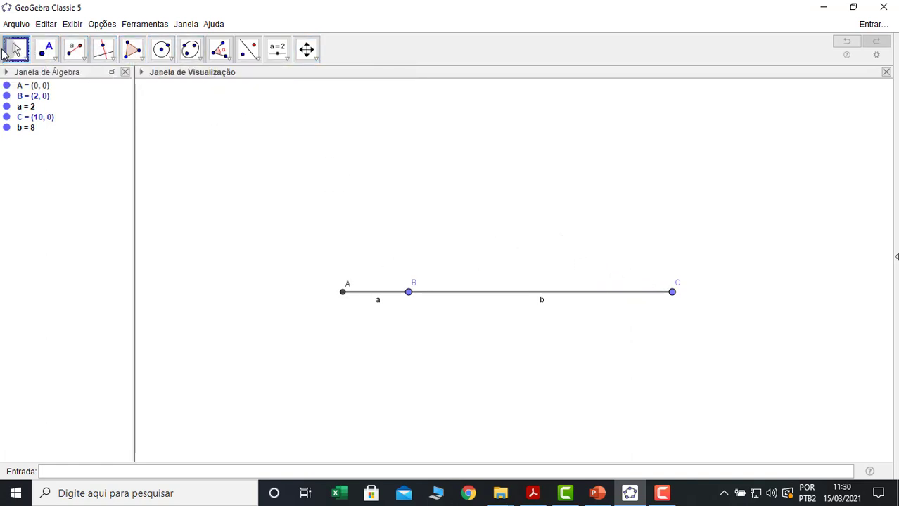
{"action": "left_click", "coordinate": [343, 295]}
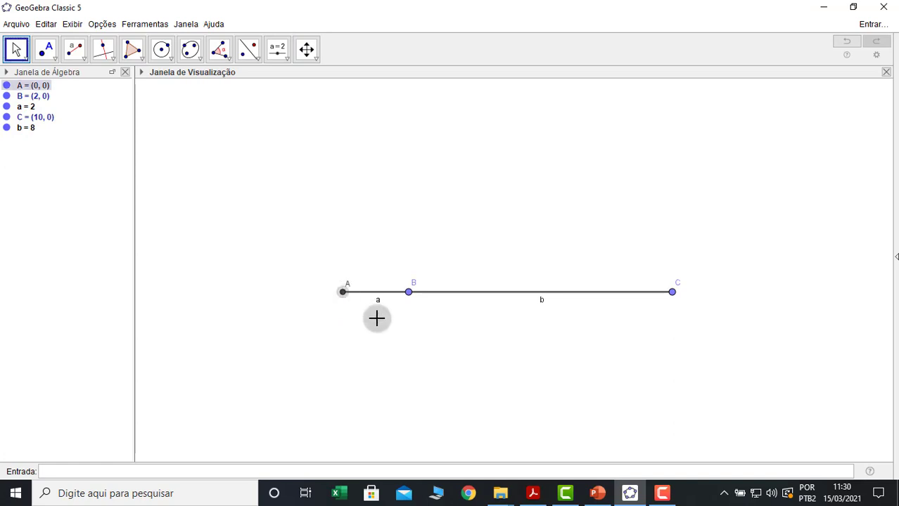
{"action": "left_click", "coordinate": [411, 296], "text": "ctrl"}
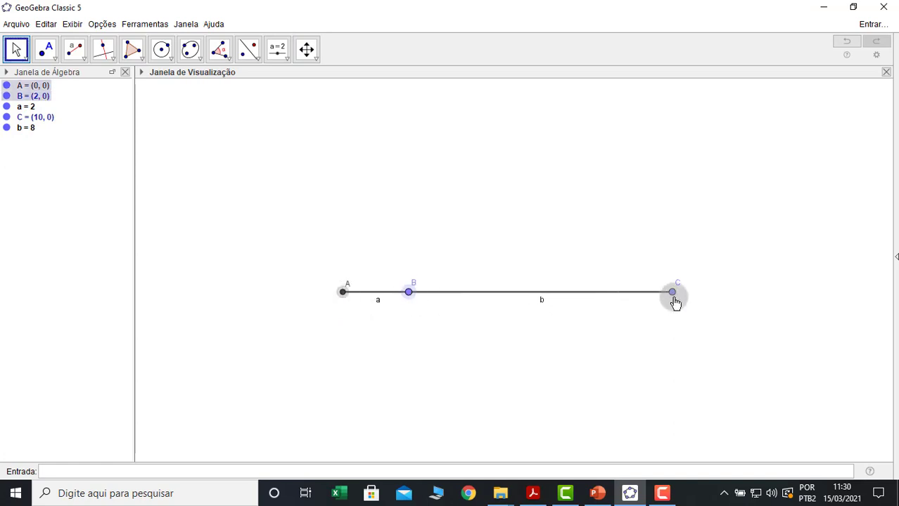
{"action": "left_click", "coordinate": [673, 293], "text": "ctrl"}
{"action": "right_click", "coordinate": [673, 294]}
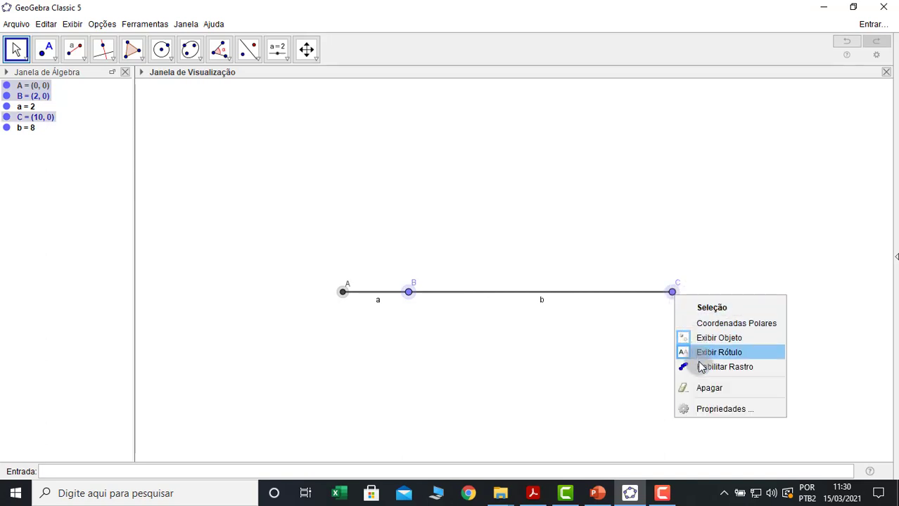
{"action": "left_click", "coordinate": [716, 410]}
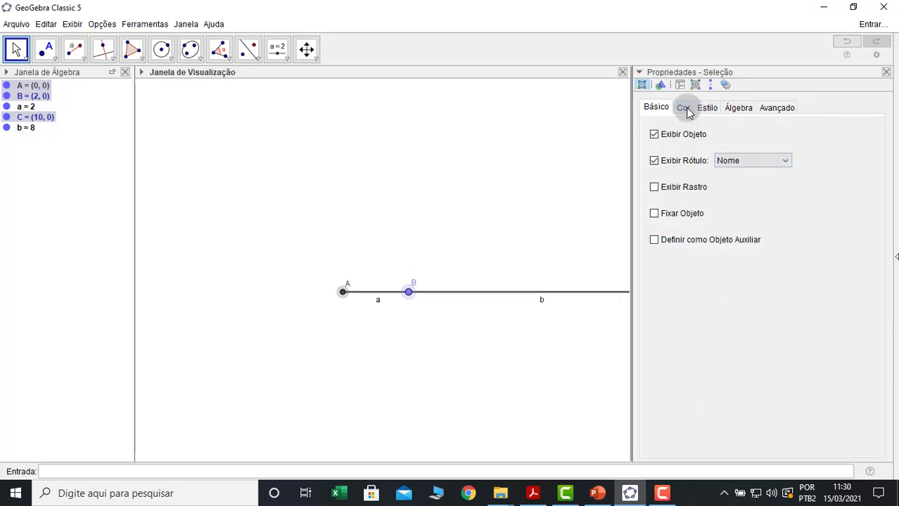
{"action": "left_click", "coordinate": [684, 107]}
{"action": "left_click", "coordinate": [657, 222]}
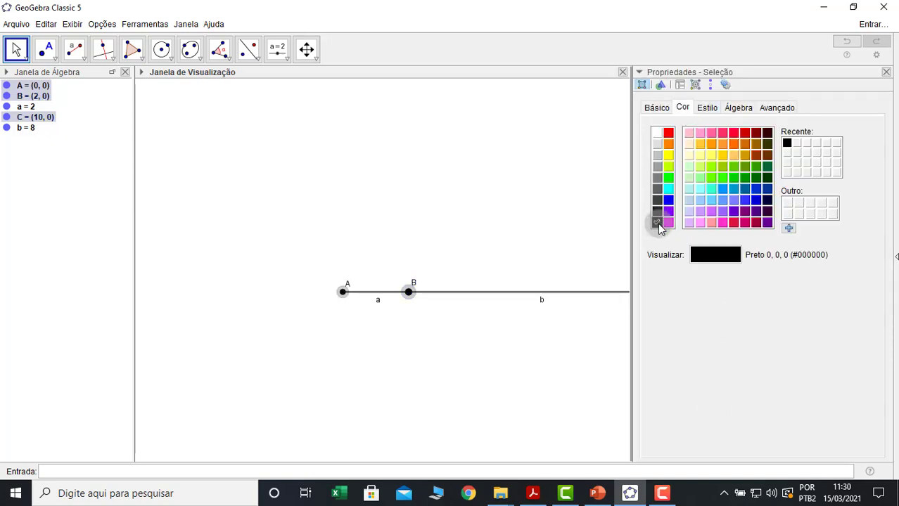
Step: Set the selected points' size to 3 and their style to the solid black dot without outline, and close their properties
{"action": "left_click", "coordinate": [711, 107]}
{"action": "mouse_move", "coordinate": [699, 145]}
{"action": "left_mouse_down"}
{"action": "mouse_move", "coordinate": [688, 151]}
{"action": "mouse_move", "coordinate": [692, 162]}
{"action": "left_mouse_up"}
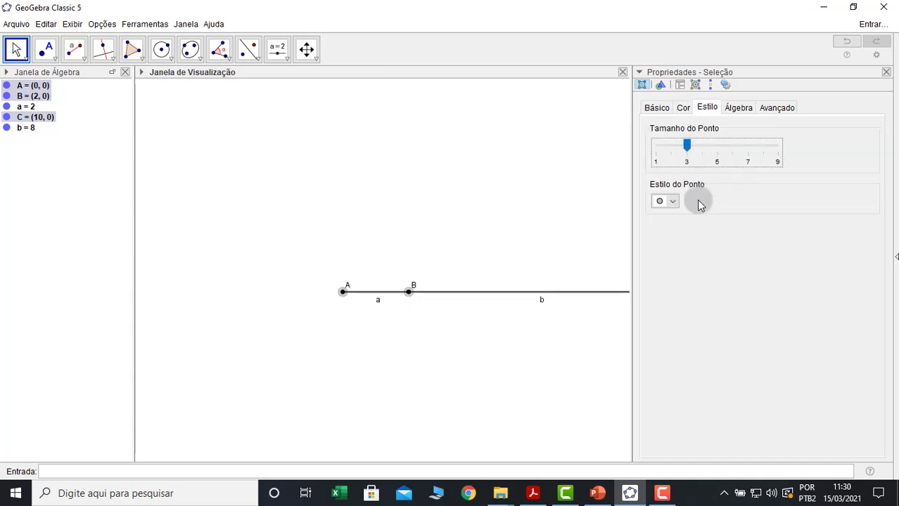
{"action": "left_click", "coordinate": [675, 203]}
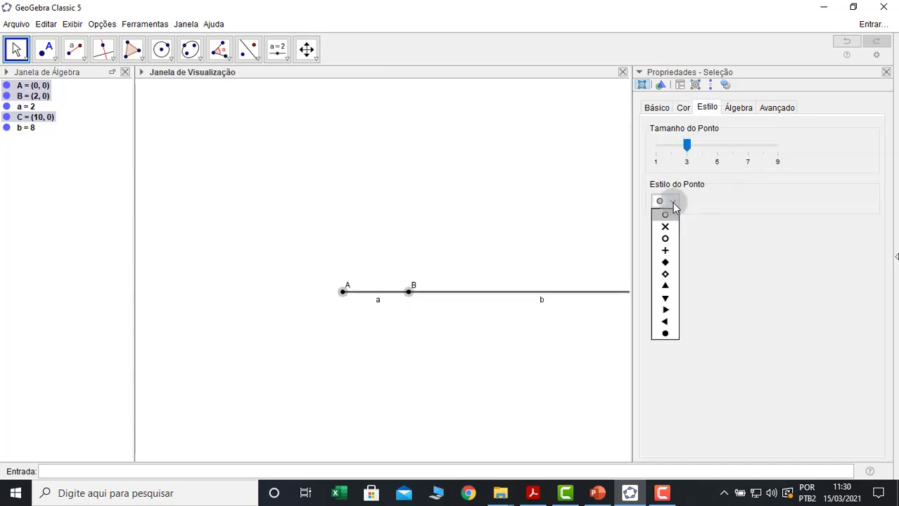
{"action": "left_click", "coordinate": [659, 335]}
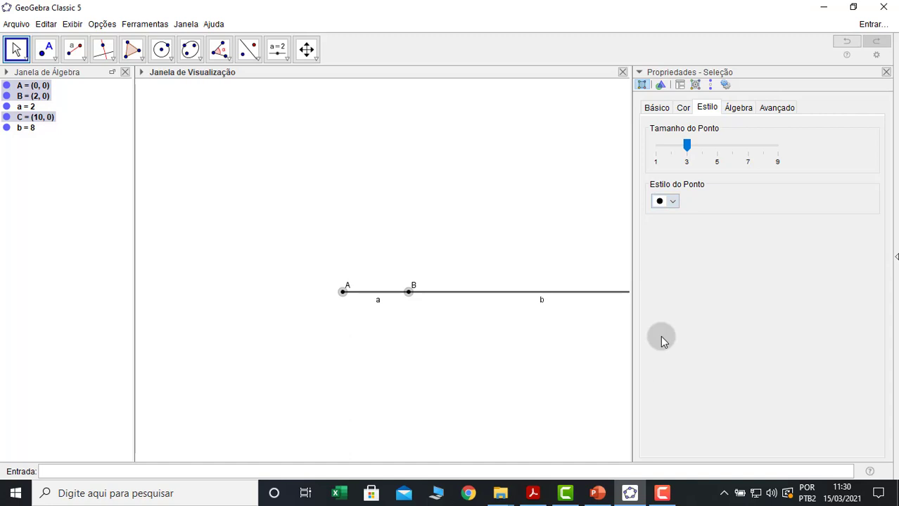
{"action": "left_click", "coordinate": [886, 72]}
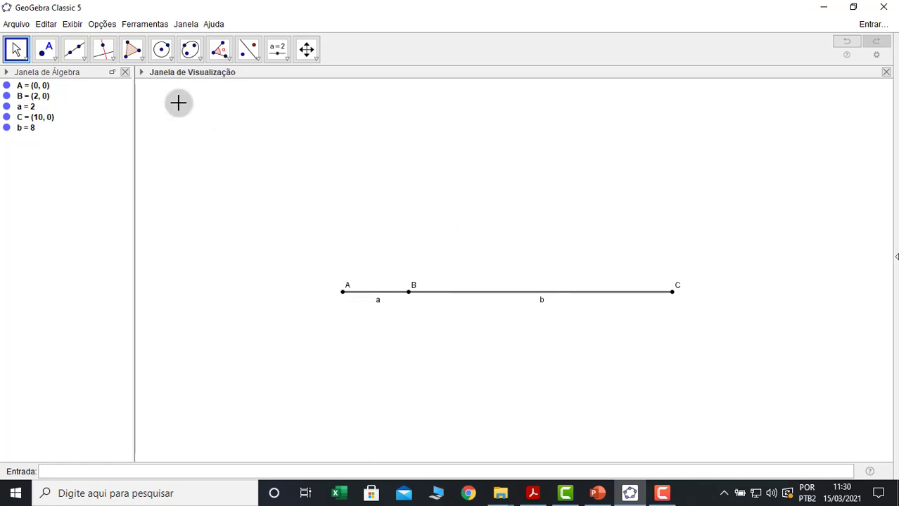
Step: Draw a circle centred at point A with radius 8
{"action": "left_click", "coordinate": [161, 49]}
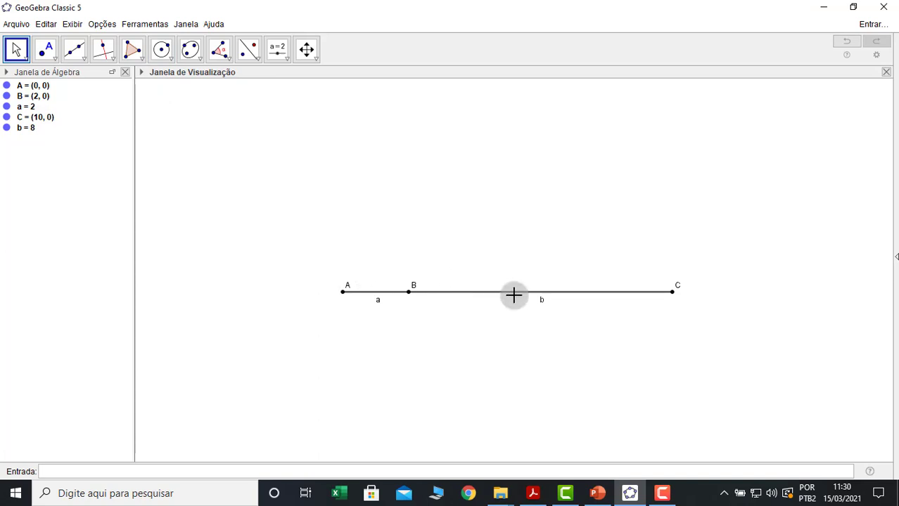
{"action": "left_click", "coordinate": [172, 60]}
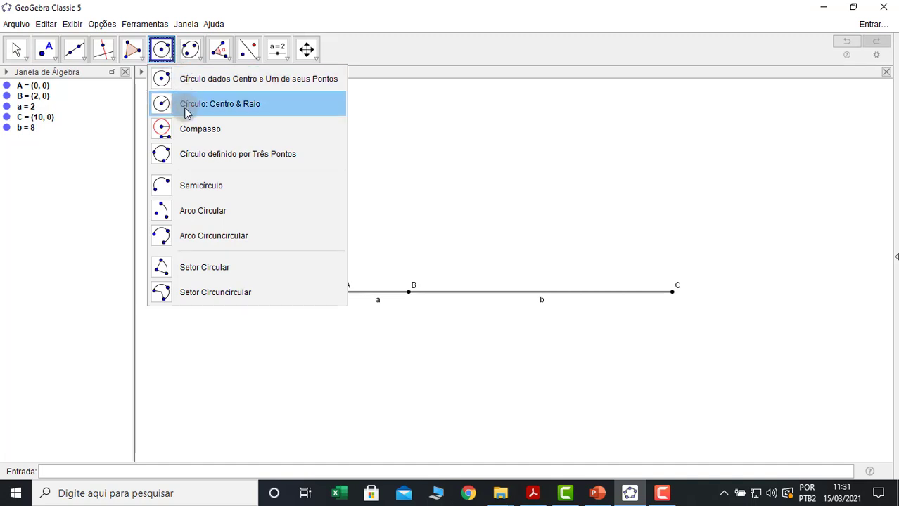
{"action": "mouse_move", "coordinate": [73, 61]}
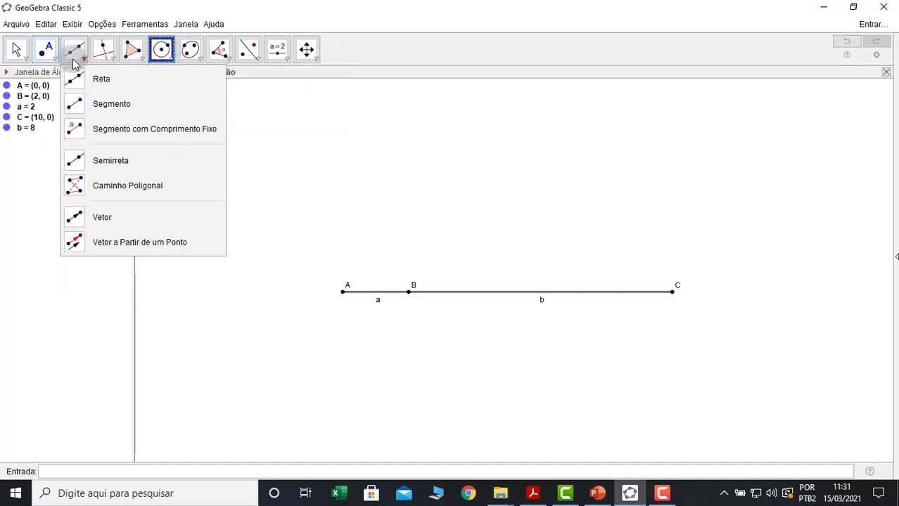
{"action": "mouse_move", "coordinate": [190, 53]}
{"action": "mouse_move", "coordinate": [161, 49]}
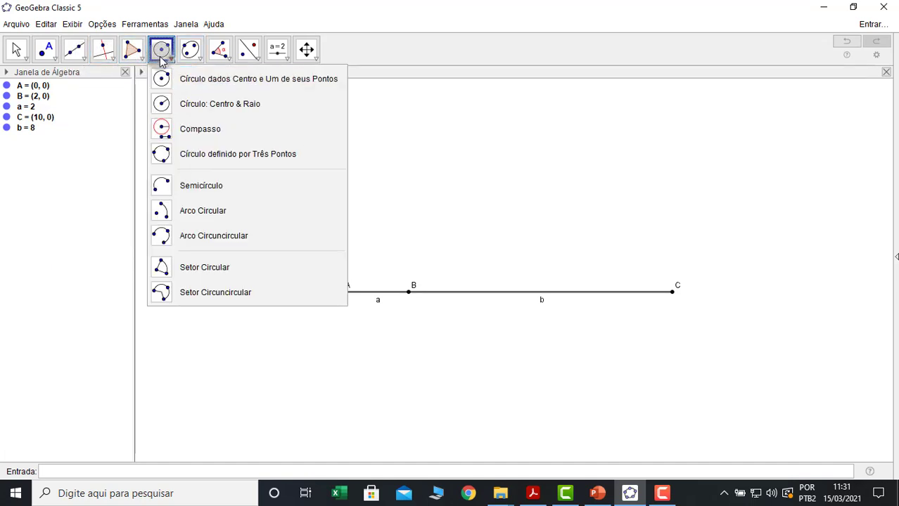
{"action": "left_click", "coordinate": [177, 104]}
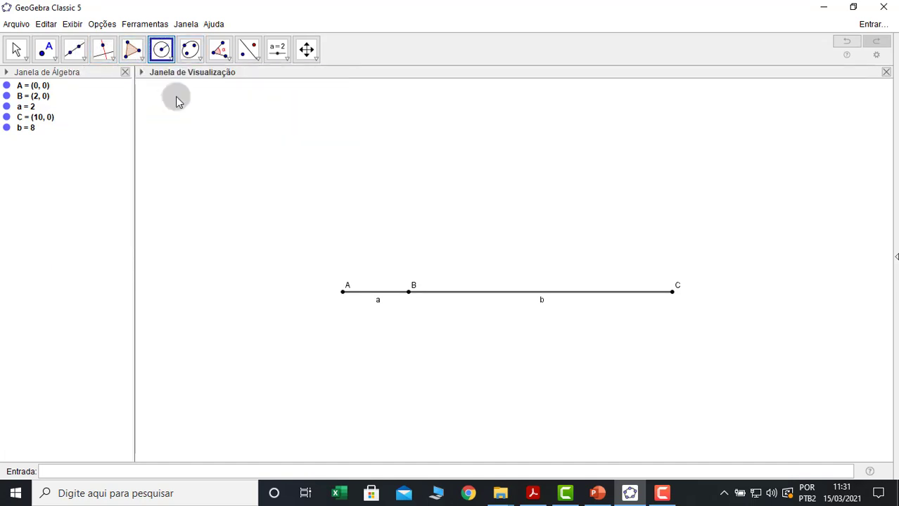
{"action": "left_click", "coordinate": [344, 293]}
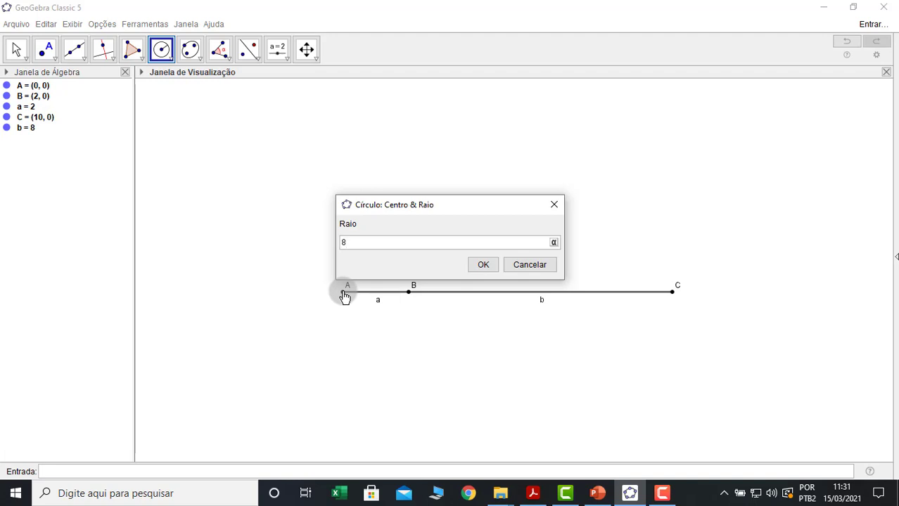
{"action": "key", "text": "Return"}
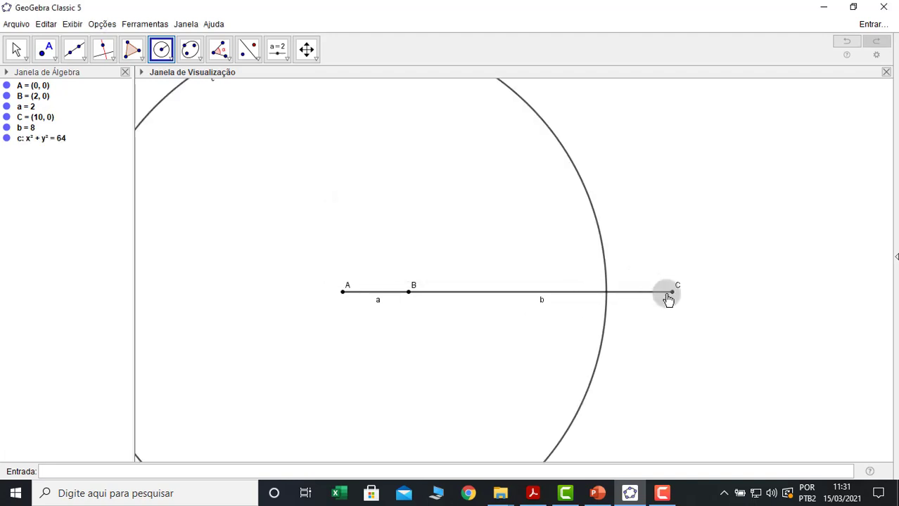
Step: Draw a circle centred at point C with radius 8
{"action": "left_click", "coordinate": [672, 294]}
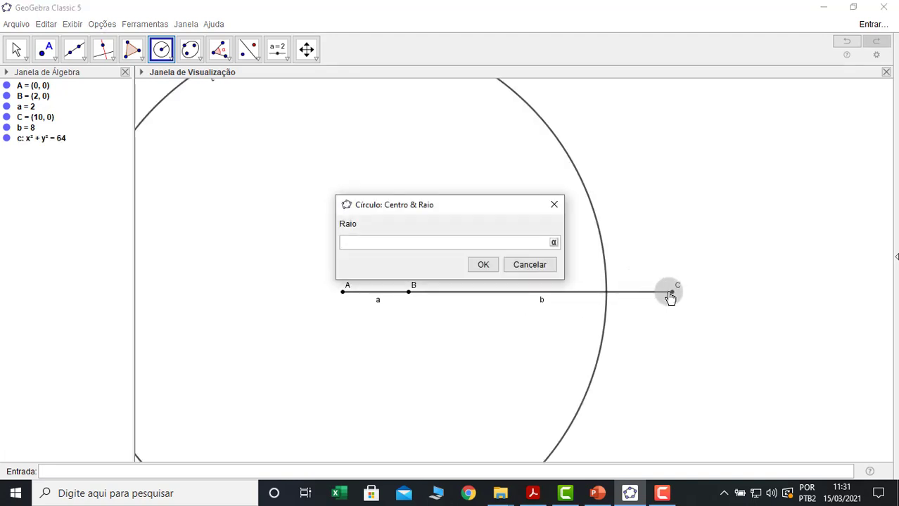
{"action": "type", "text": "8"}
{"action": "key", "text": "Return"}
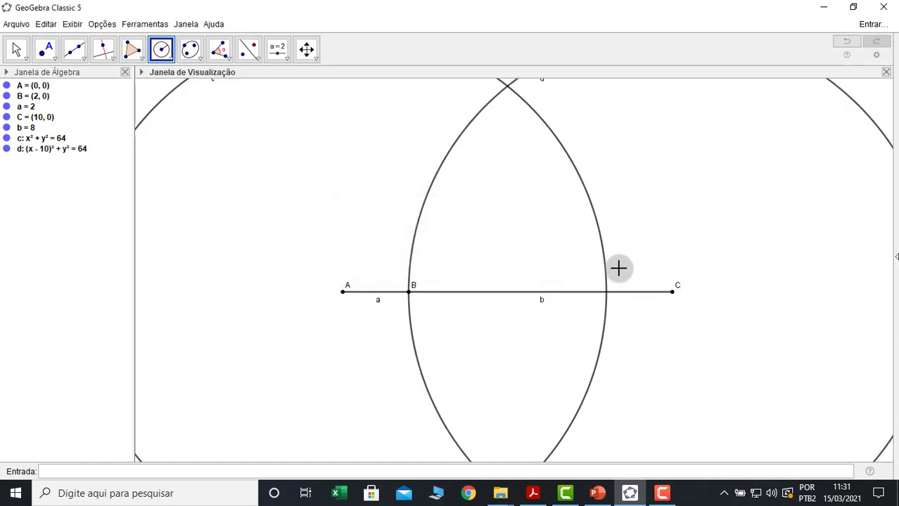
Step: Draw a circular arc centred at A along its circle, from about (3.9, -7) counterclockwise to about (3.7, 7.1)
{"action": "scroll", "coordinate": [617, 268], "scroll_direction": "down", "scroll_amount": 5}
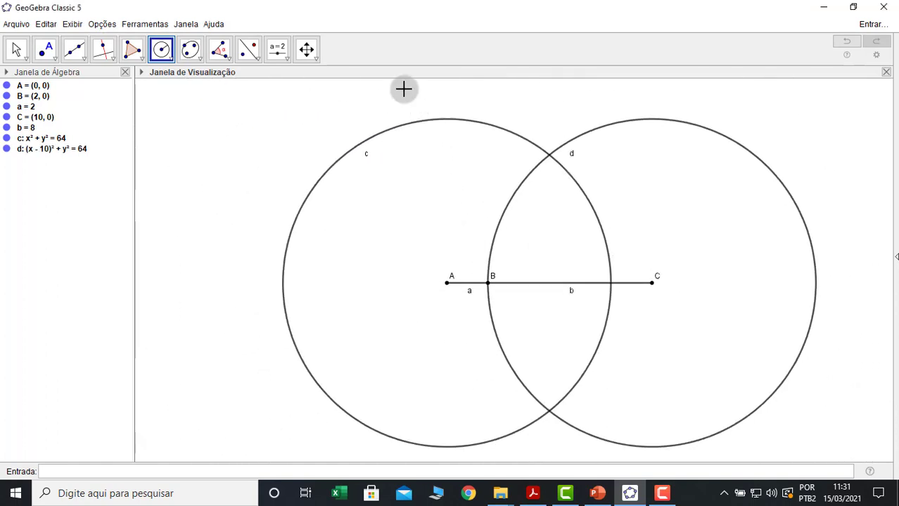
{"action": "left_click", "coordinate": [314, 55]}
{"action": "left_click_drag", "start_coordinate": [438, 253], "coordinate": [397, 246]}
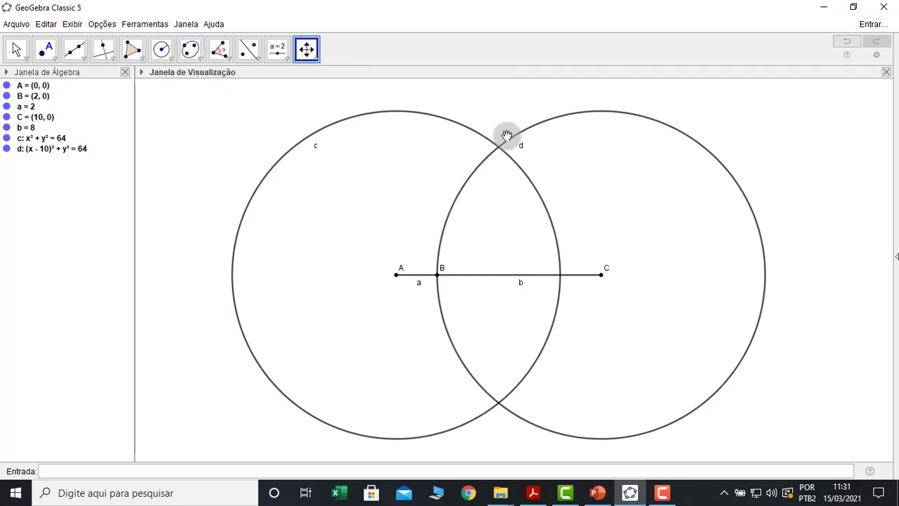
{"action": "left_click", "coordinate": [169, 61]}
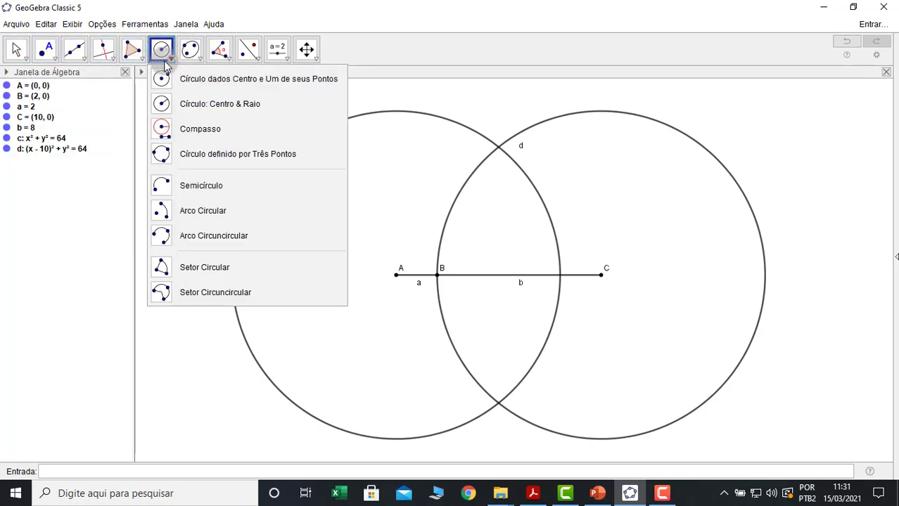
{"action": "left_click", "coordinate": [194, 213]}
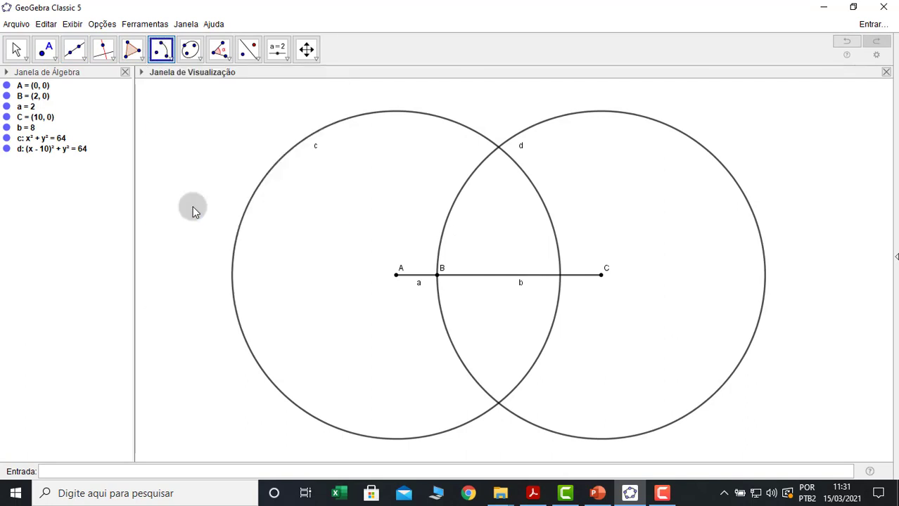
{"action": "left_click", "coordinate": [397, 275]}
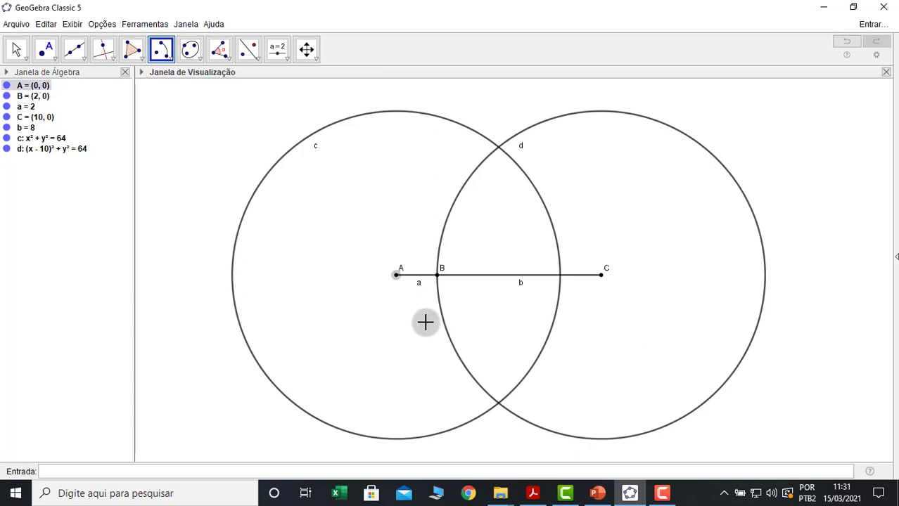
{"action": "left_click", "coordinate": [475, 421]}
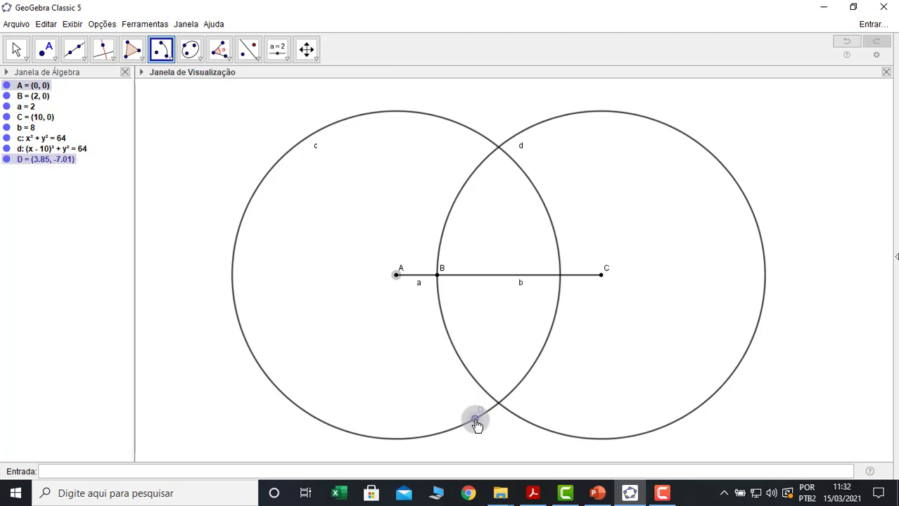
{"action": "left_click", "coordinate": [471, 131]}
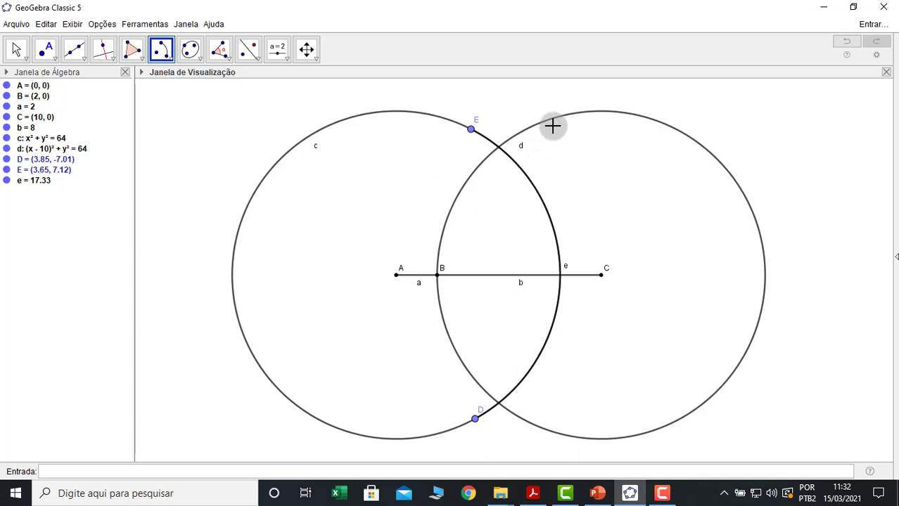
Step: Draw a circular arc centred at C along its circle, from about (6.2, 7.1) counterclockwise to about (5.9, -6.9)
{"action": "left_click", "coordinate": [602, 277]}
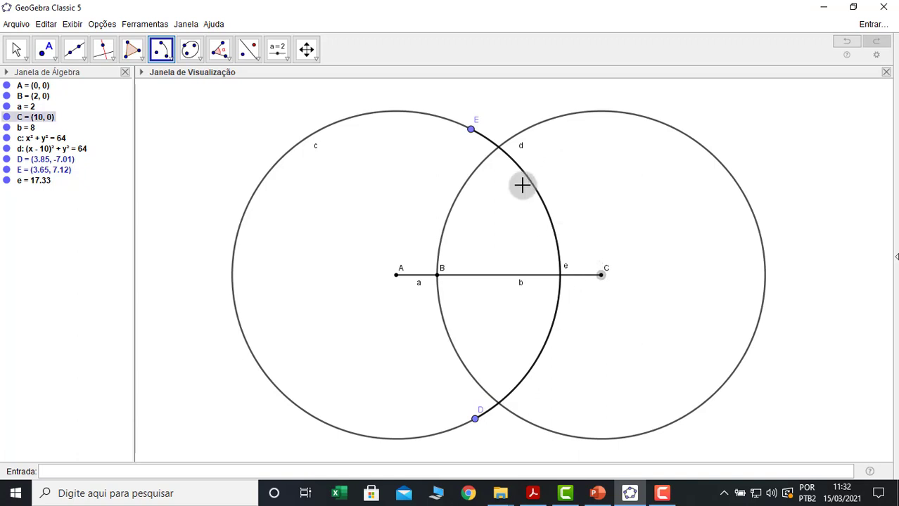
{"action": "left_click", "coordinate": [524, 131]}
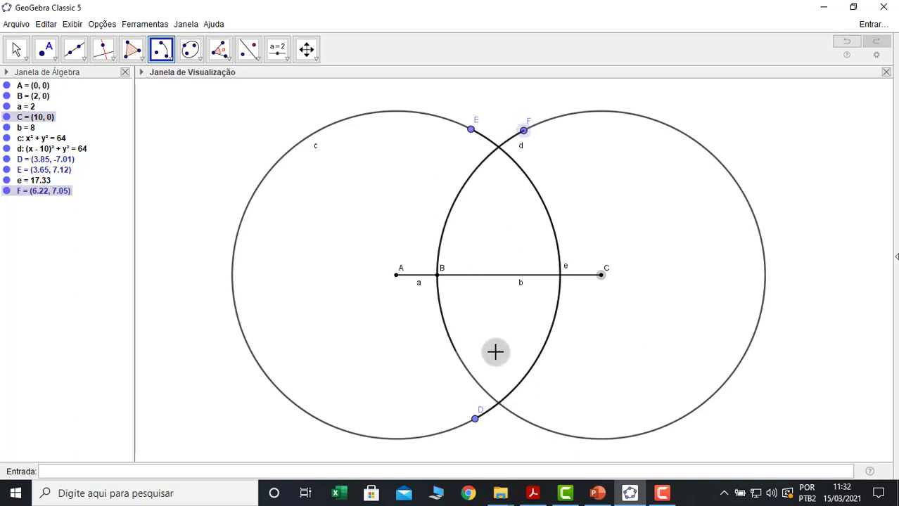
{"action": "left_click", "coordinate": [518, 419]}
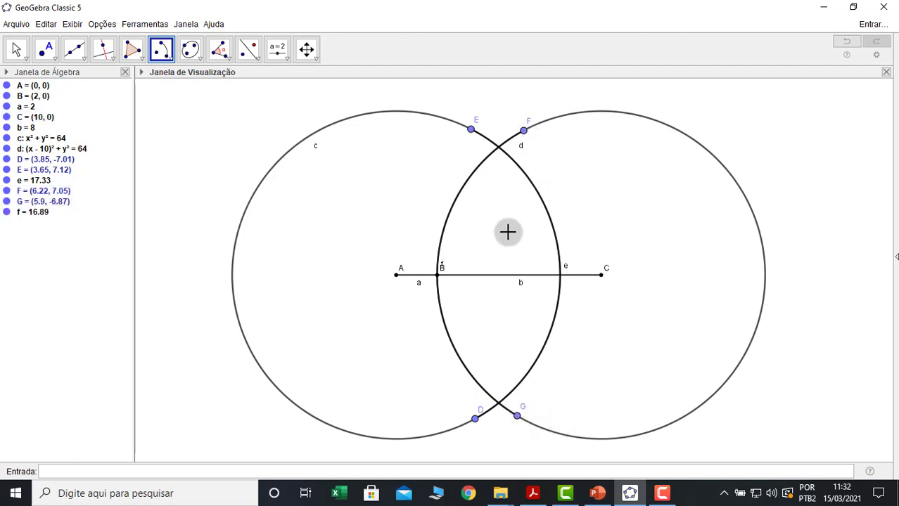
Step: Hide both full circles and the arc endpoints D, E, F and G, keeping only the two arcs
{"action": "left_click", "coordinate": [17, 49]}
{"action": "left_click", "coordinate": [16, 48]}
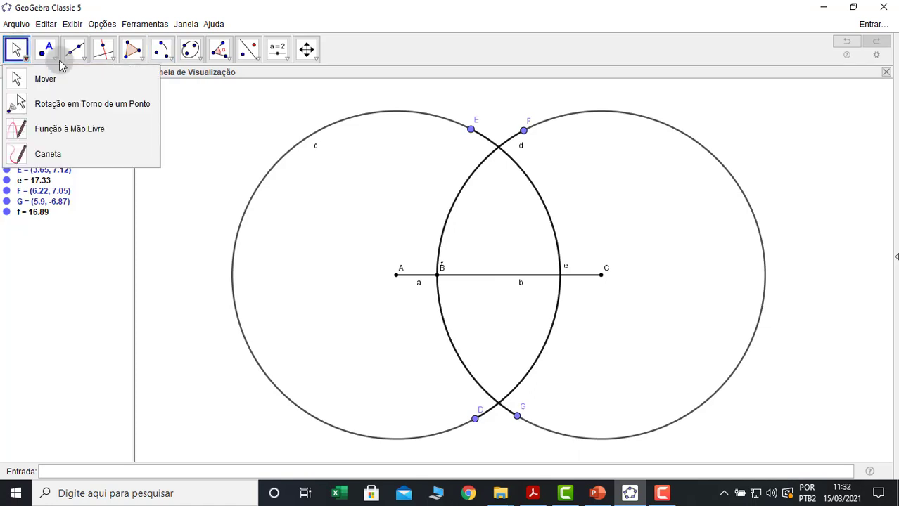
{"action": "mouse_move", "coordinate": [74, 48]}
{"action": "left_click", "coordinate": [279, 161]}
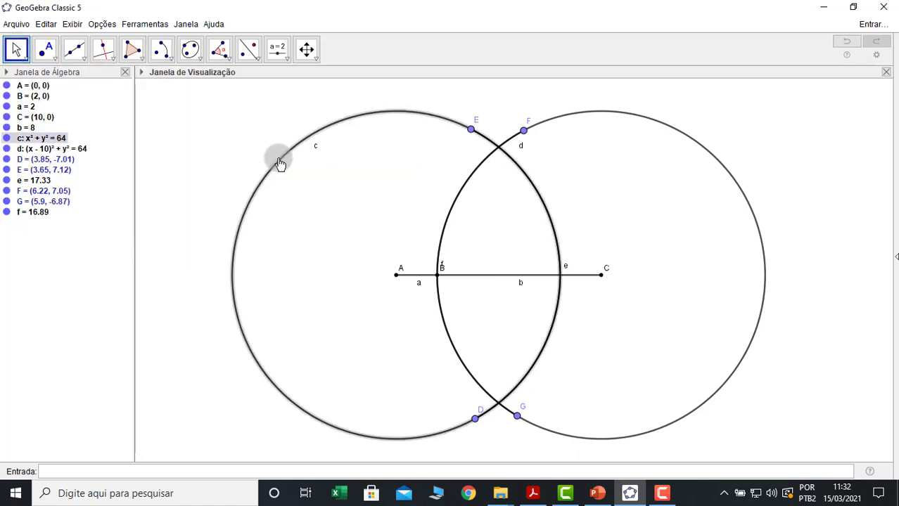
{"action": "left_click", "coordinate": [751, 211], "text": "ctrl"}
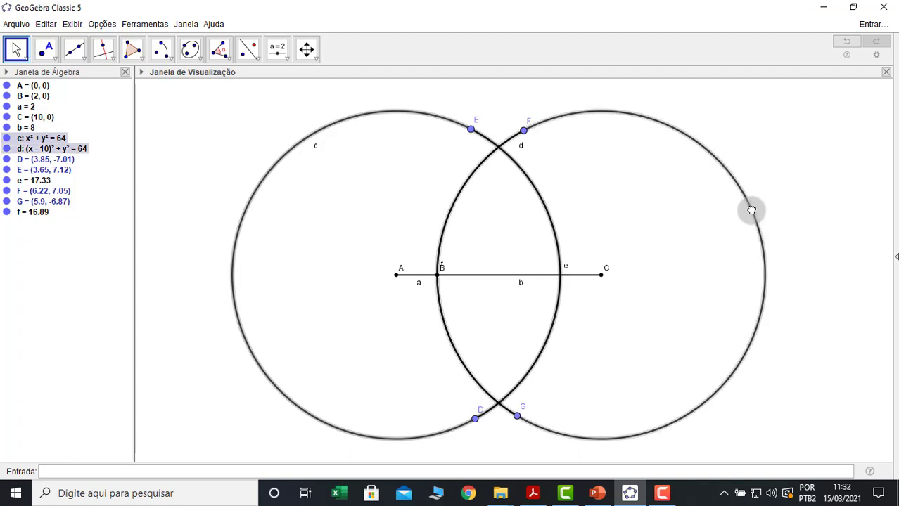
{"action": "left_click", "coordinate": [472, 128], "text": "ctrl"}
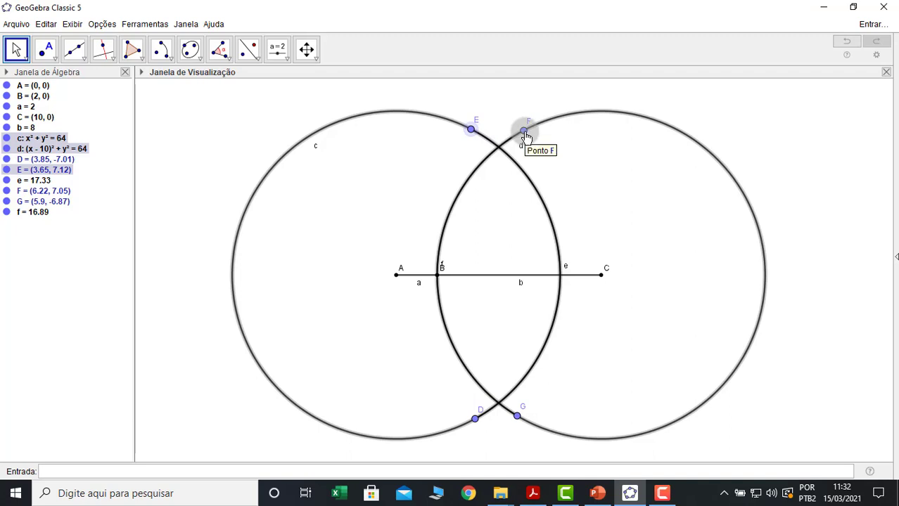
{"action": "left_click", "coordinate": [524, 131], "text": "ctrl"}
{"action": "left_click", "coordinate": [474, 418], "text": "ctrl"}
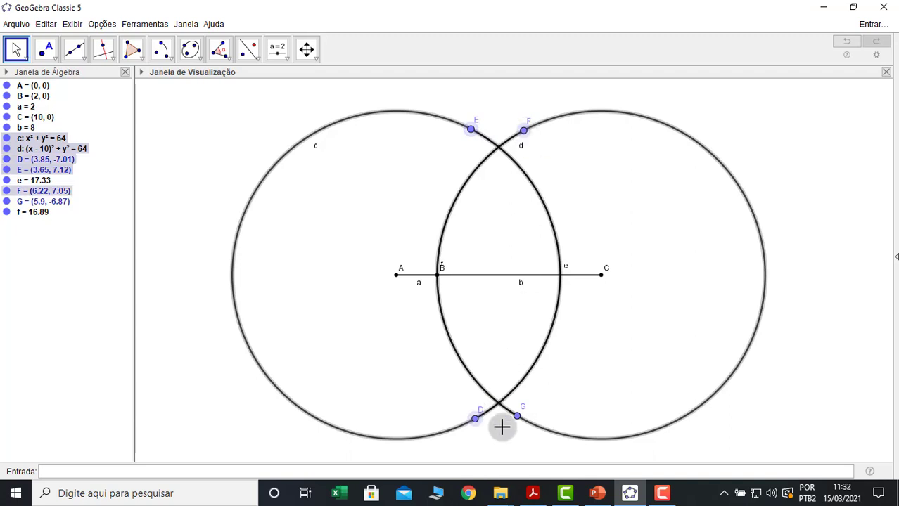
{"action": "left_click", "coordinate": [517, 417], "text": "ctrl"}
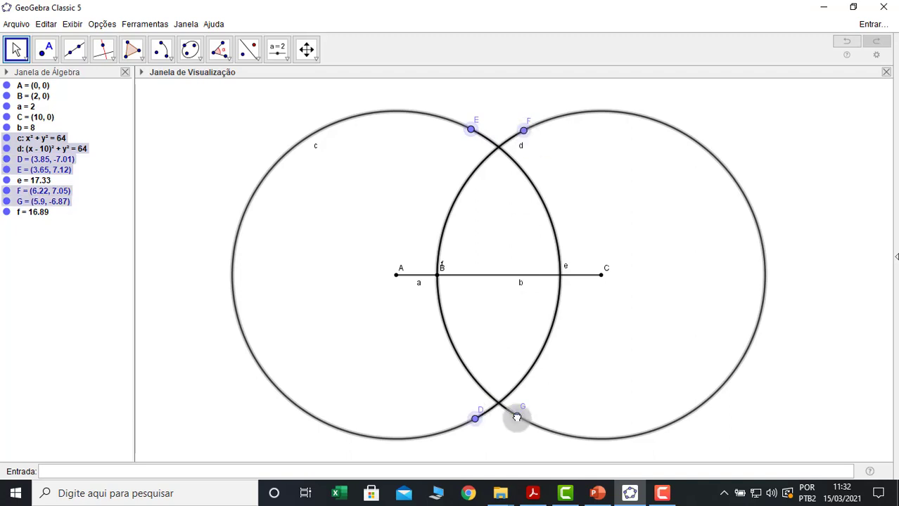
{"action": "right_click", "coordinate": [517, 417]}
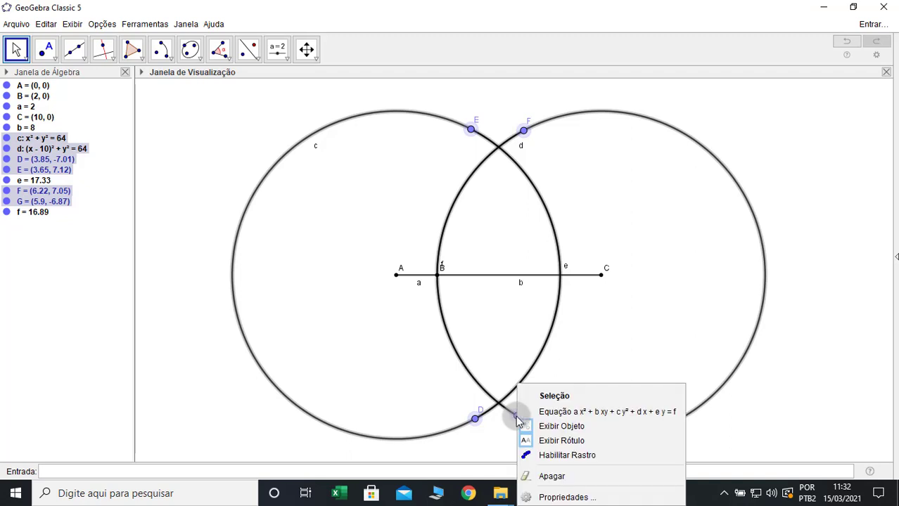
{"action": "left_click", "coordinate": [552, 429]}
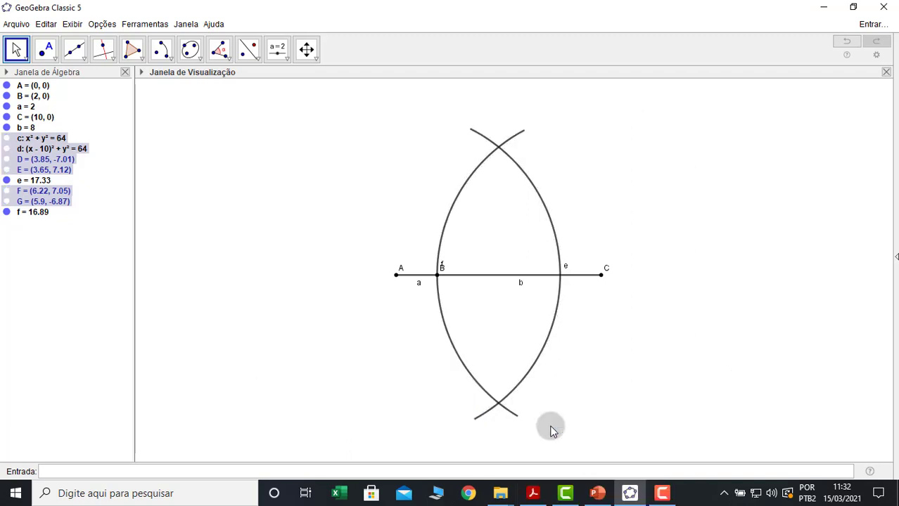
Step: Place points at the upper and lower intersections of the two arcs
{"action": "left_click", "coordinate": [45, 55]}
{"action": "left_click", "coordinate": [44, 56]}
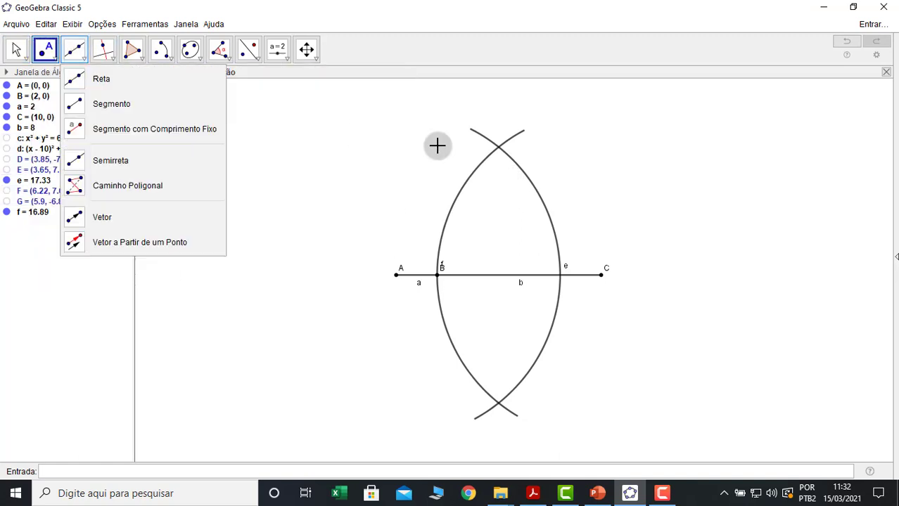
{"action": "left_click", "coordinate": [498, 149]}
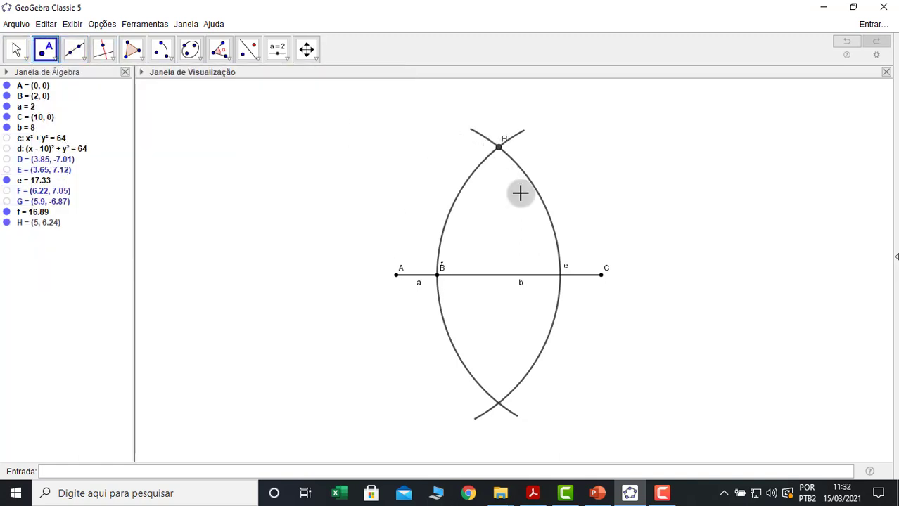
{"action": "left_click", "coordinate": [498, 405]}
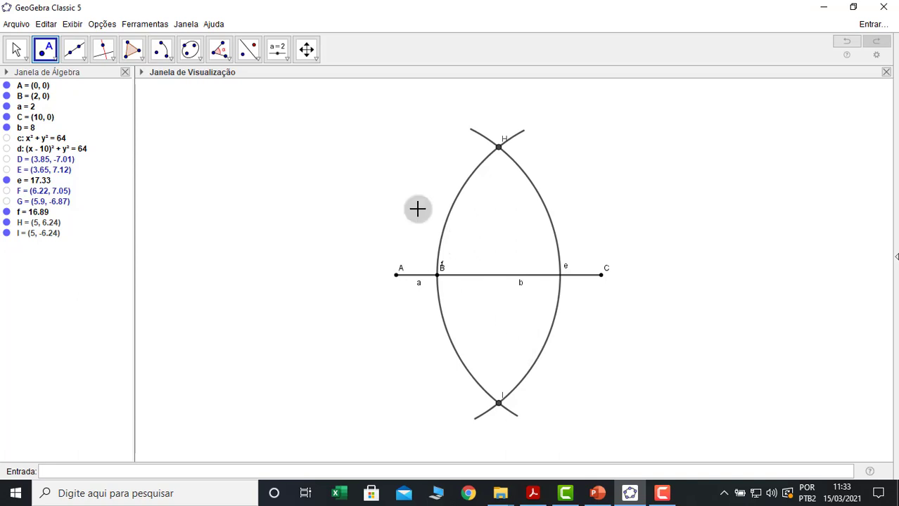
Step: Hide the labels of both arcs and of their two intersection points H and I
{"action": "left_click", "coordinate": [16, 49]}
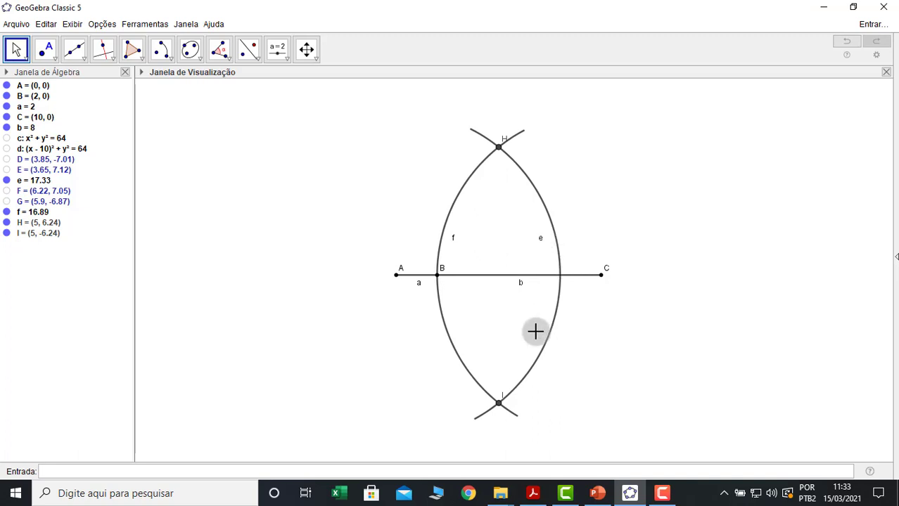
{"action": "left_click", "coordinate": [446, 233]}
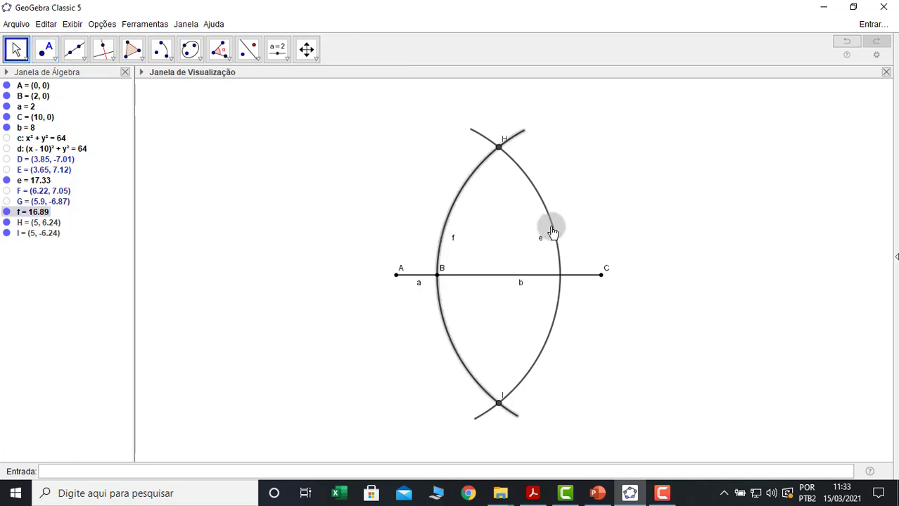
{"action": "left_click", "coordinate": [547, 223], "text": "ctrl"}
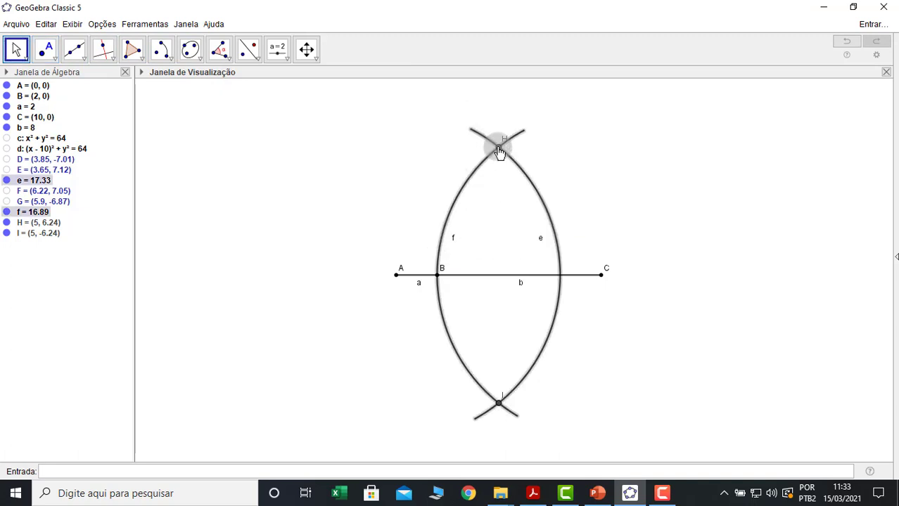
{"action": "left_click", "coordinate": [495, 148], "text": "ctrl"}
{"action": "left_click", "coordinate": [501, 406], "text": "ctrl"}
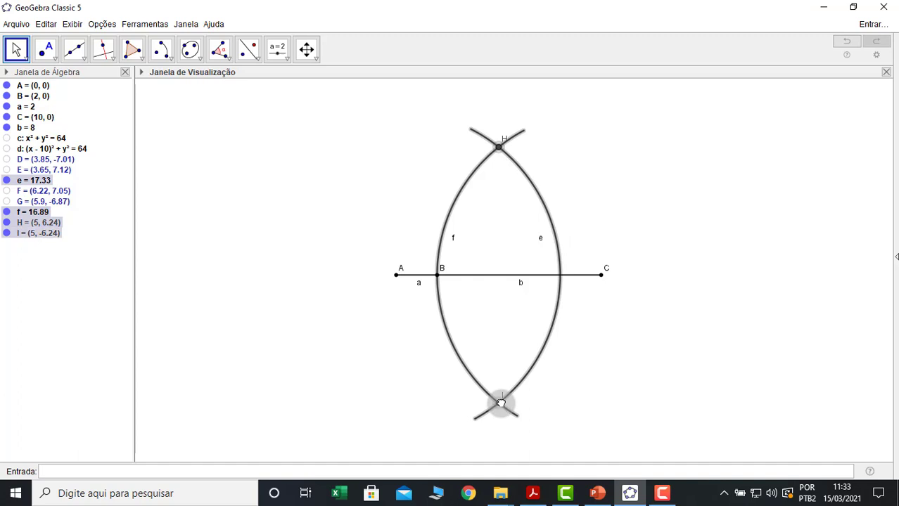
{"action": "right_click", "coordinate": [501, 405]}
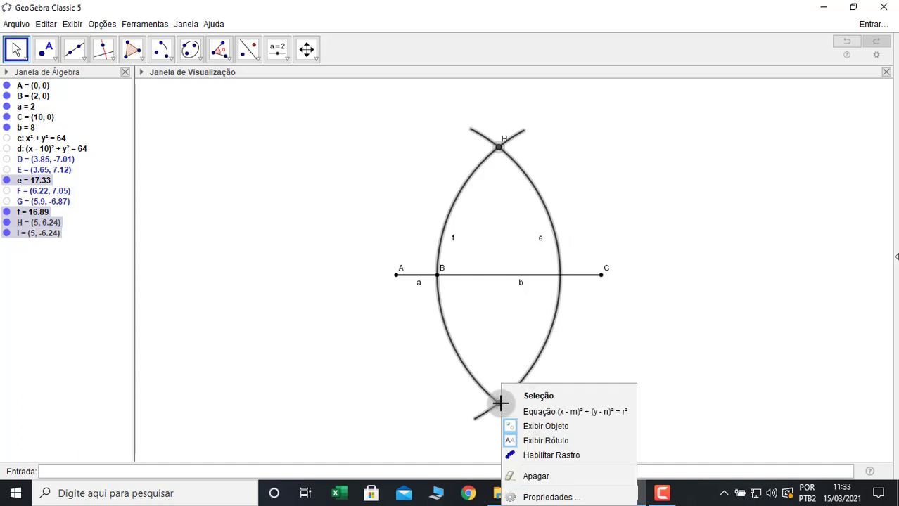
{"action": "left_click", "coordinate": [540, 441]}
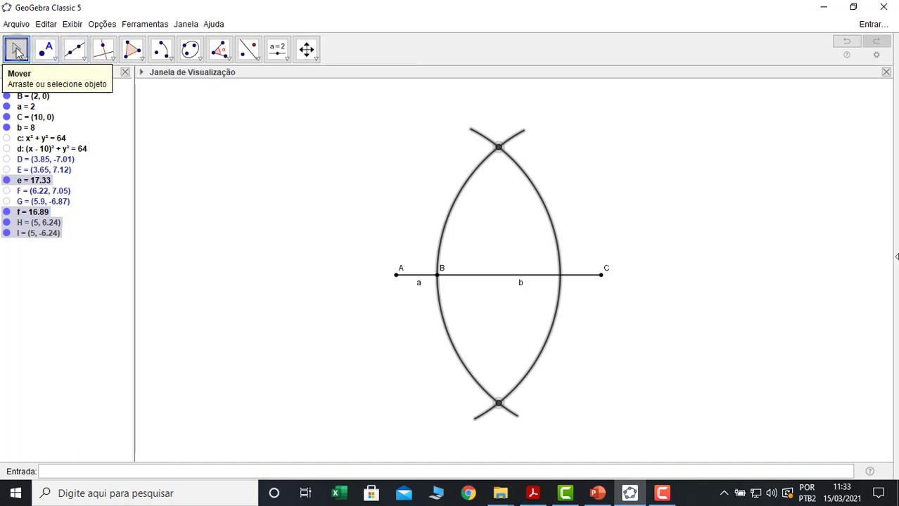
Step: Draw a line through the two arc intersection points and mark its intersection with segment b
{"action": "left_click", "coordinate": [78, 53]}
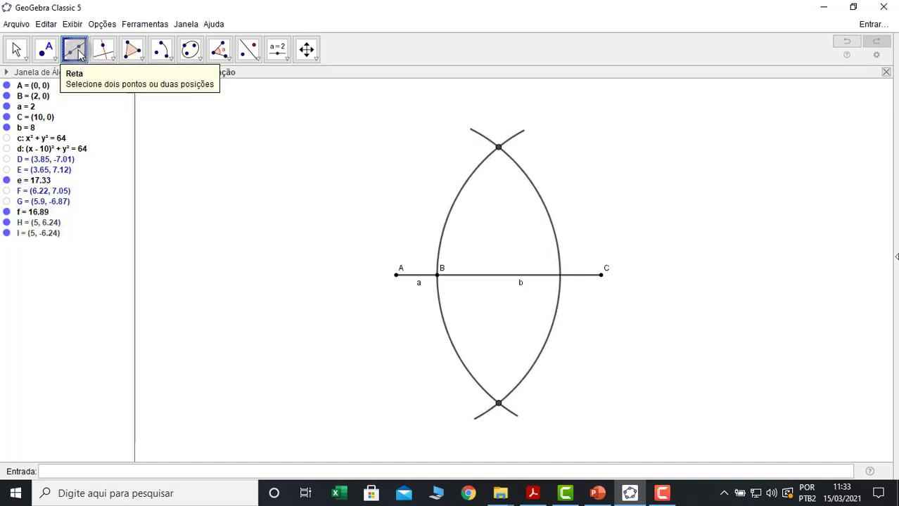
{"action": "left_click", "coordinate": [499, 148]}
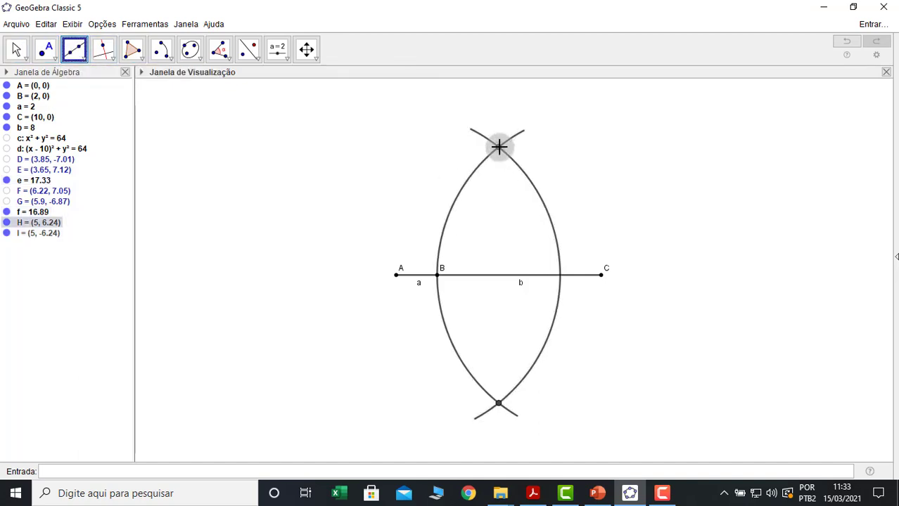
{"action": "left_click", "coordinate": [498, 405]}
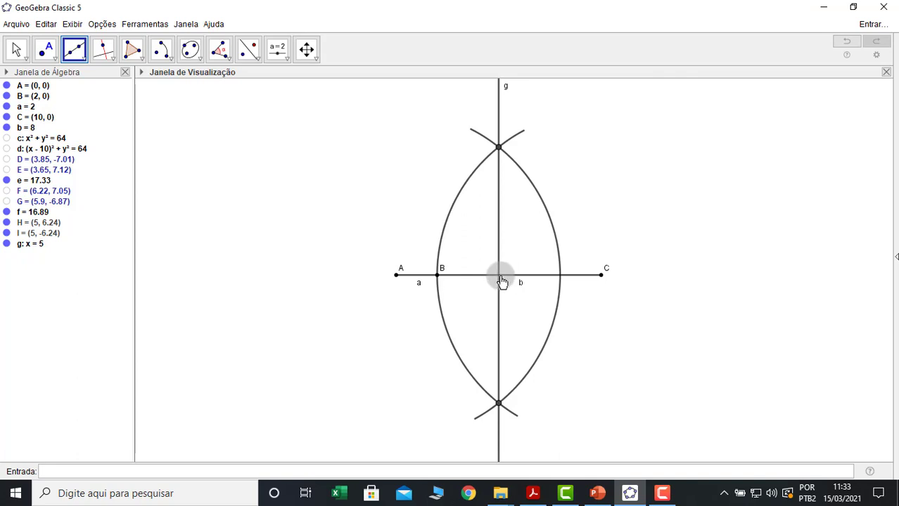
{"action": "left_click", "coordinate": [45, 48]}
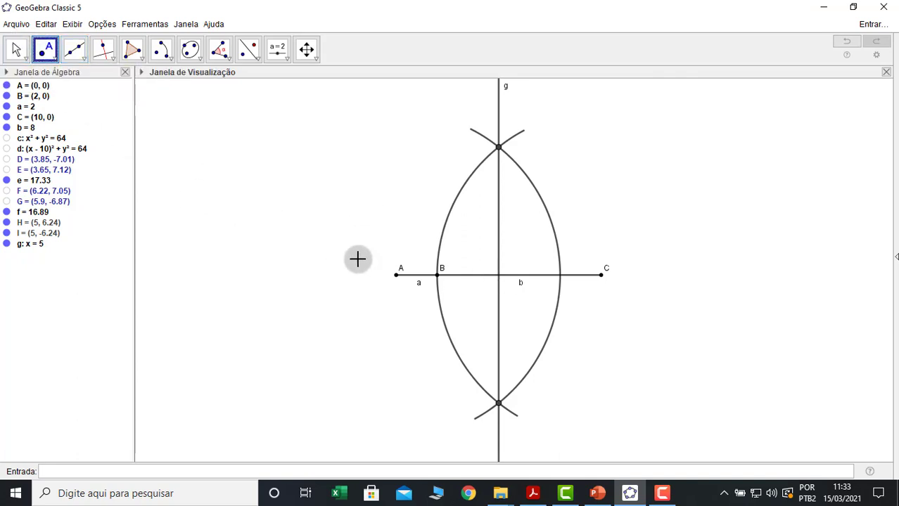
{"action": "left_click", "coordinate": [499, 275]}
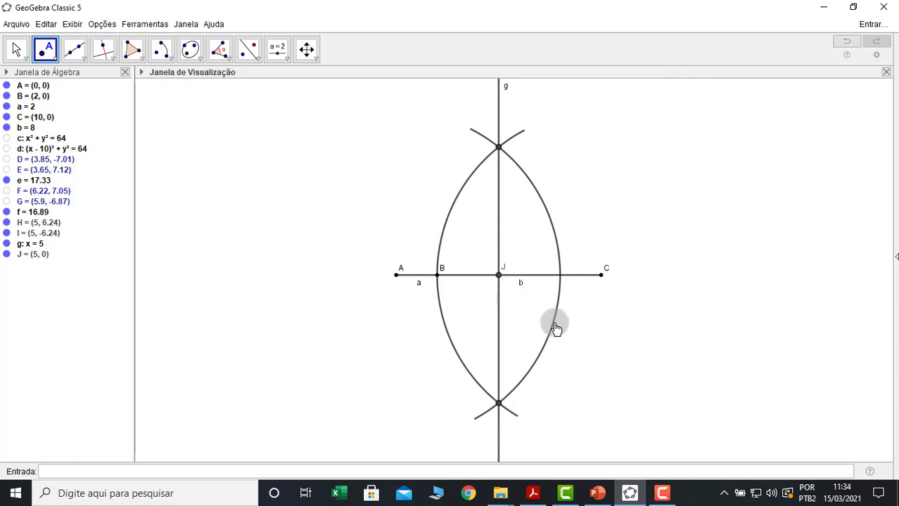
{"action": "left_click", "coordinate": [500, 257]}
{"action": "left_click", "coordinate": [16, 48]}
{"action": "left_click", "coordinate": [33, 266]}
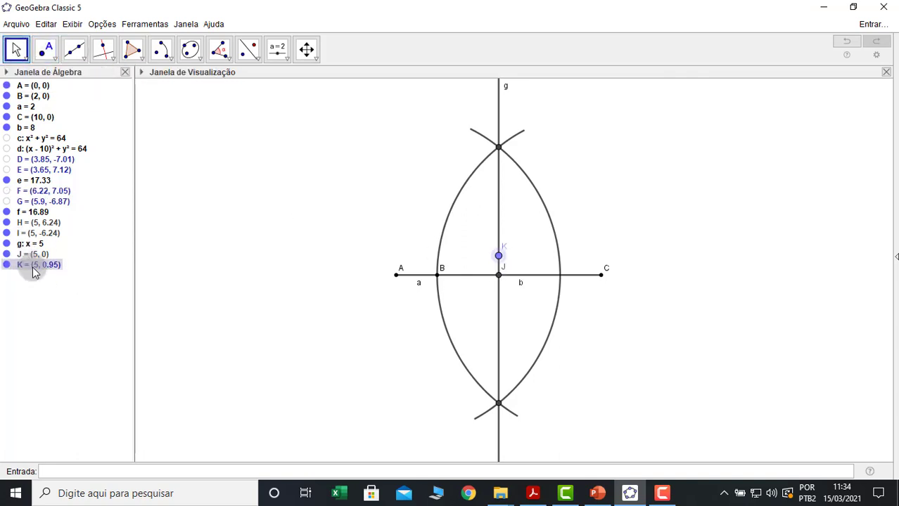
{"action": "key", "text": "Delete"}
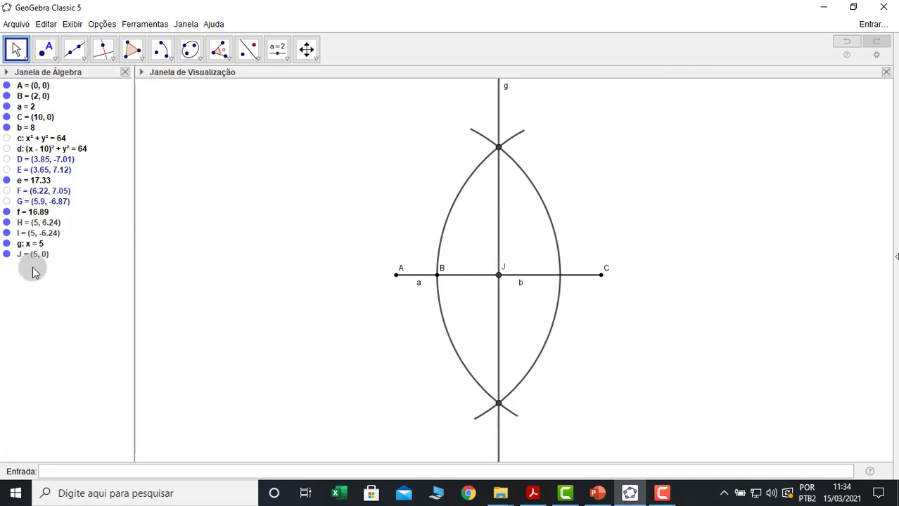
Step: Rename the intersection point of the vertical line and segment b from J to M
{"action": "right_click", "coordinate": [499, 283]}
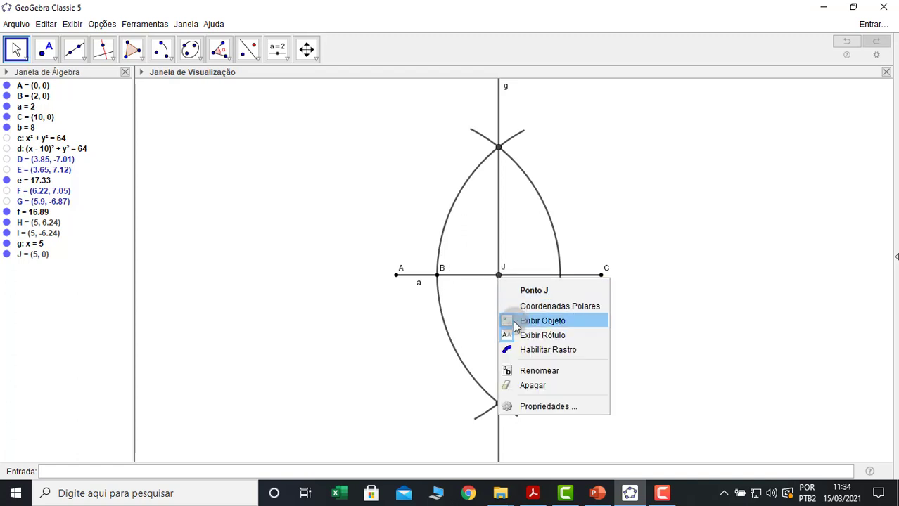
{"action": "left_click", "coordinate": [526, 371]}
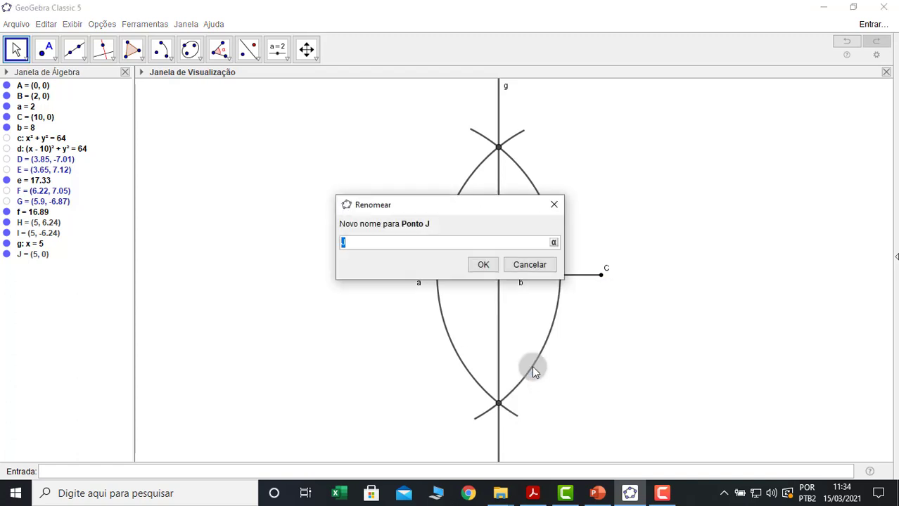
{"action": "type", "text": "M"}
{"action": "key", "text": "Return"}
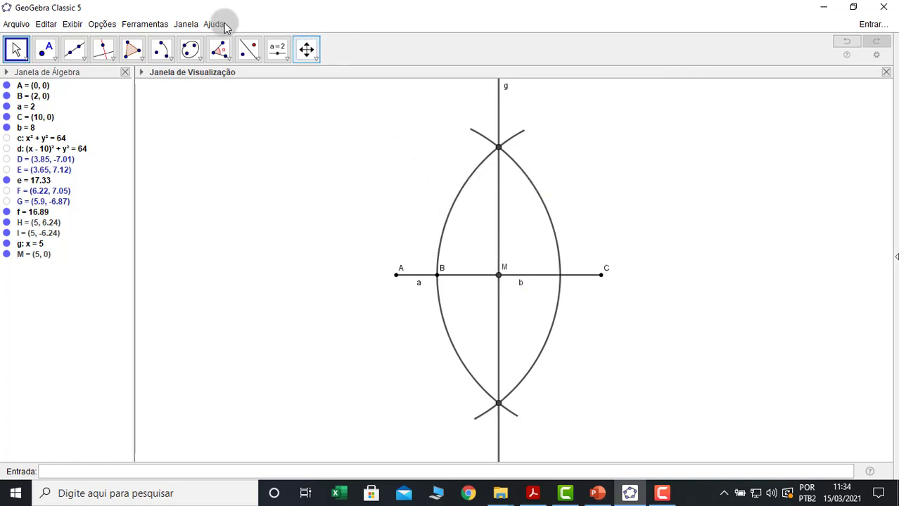
Step: Draw a circular arc centred at M from point C over to point A, forming the semicircle above AC
{"action": "left_click", "coordinate": [161, 47]}
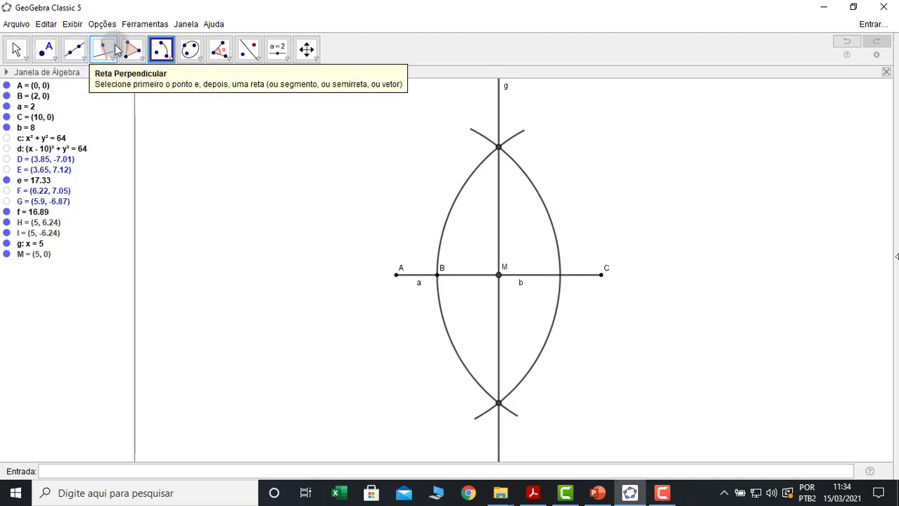
{"action": "left_click", "coordinate": [160, 51]}
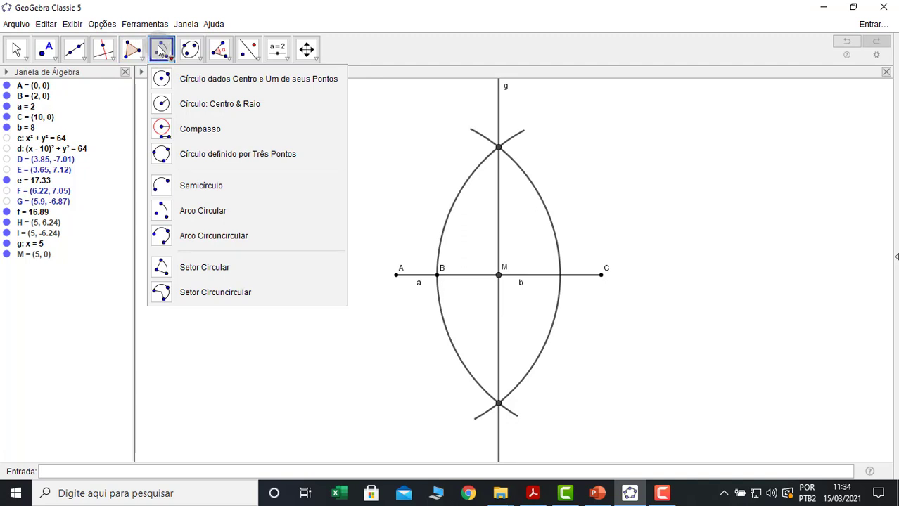
{"action": "left_click", "coordinate": [213, 211]}
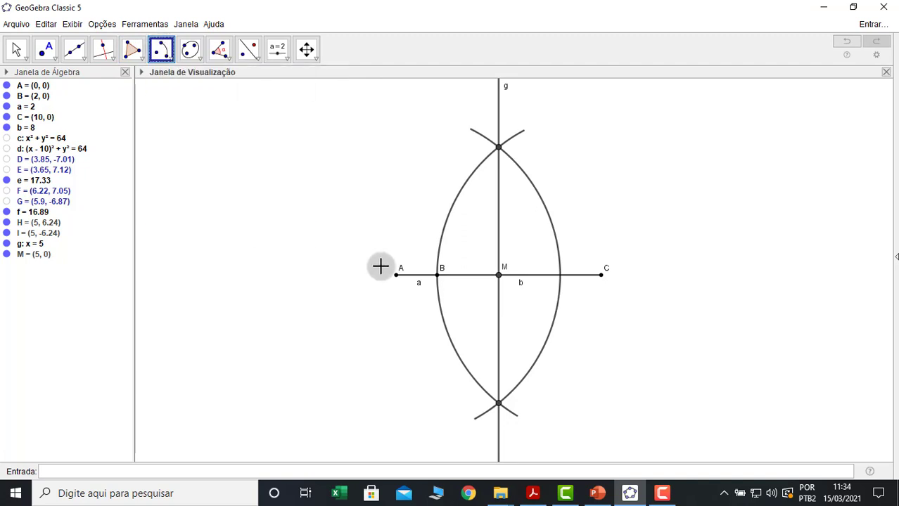
{"action": "left_click", "coordinate": [499, 281]}
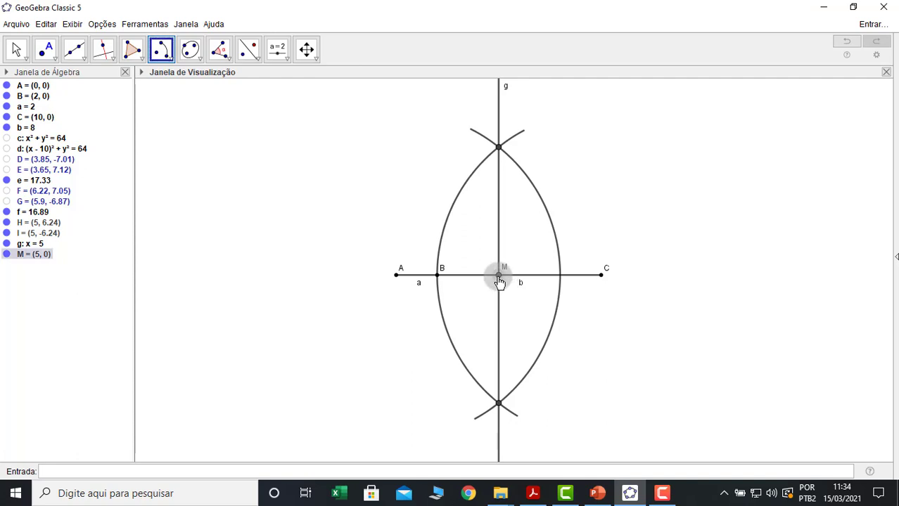
{"action": "left_click", "coordinate": [602, 280]}
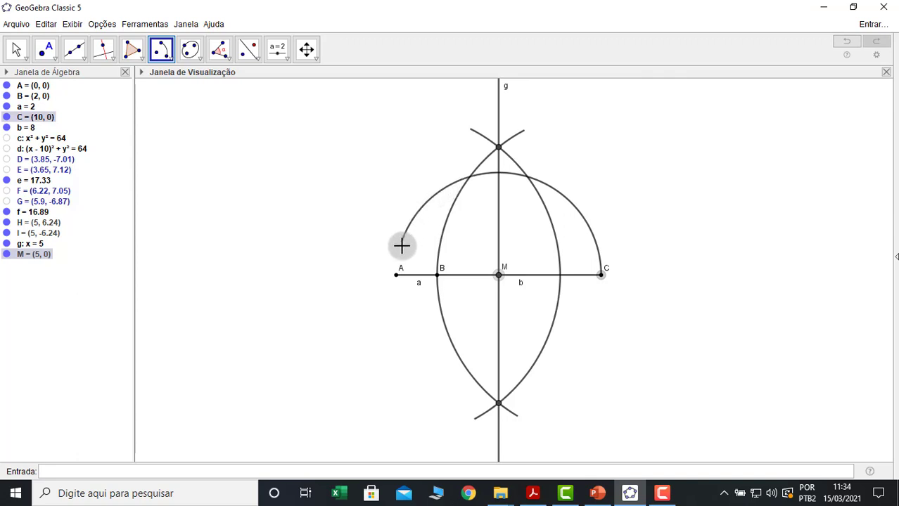
{"action": "left_click", "coordinate": [397, 277]}
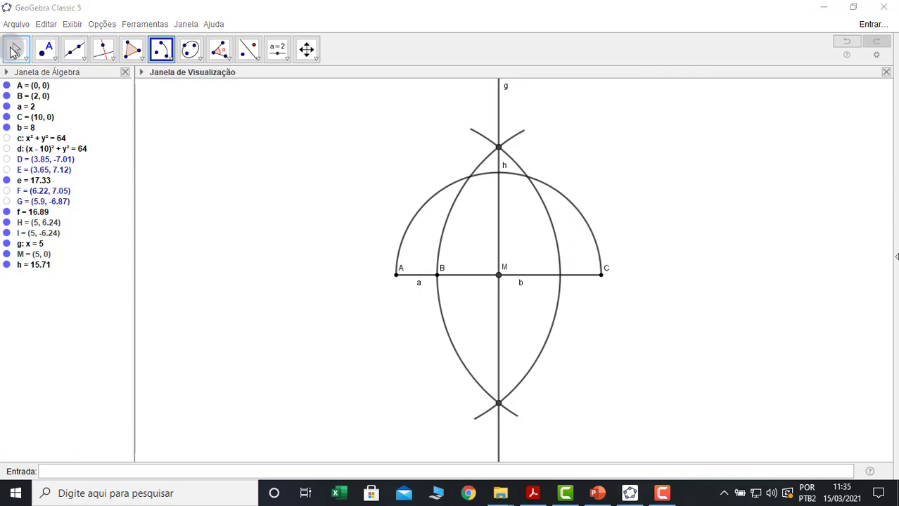
Step: Colour the two crossing arcs, line g and the intersection points H and I light gray (224, 224, 224)
{"action": "left_click", "coordinate": [14, 52]}
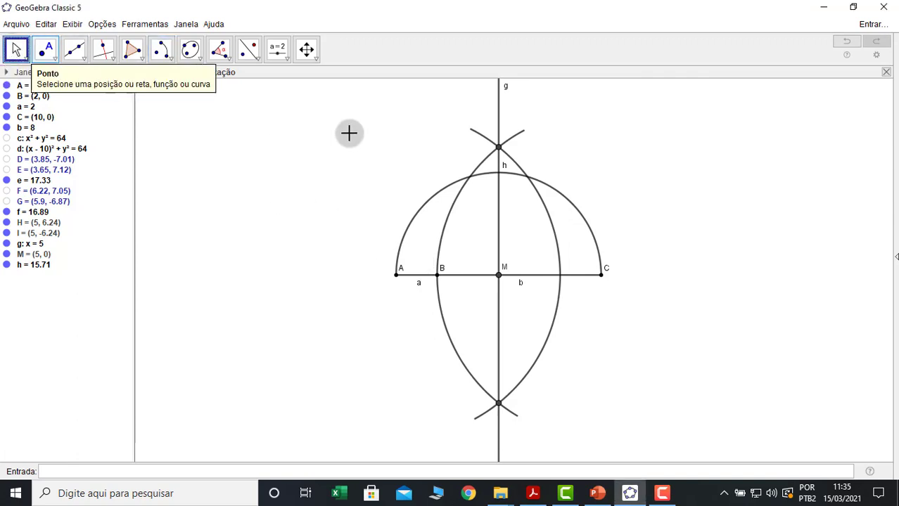
{"action": "left_click", "coordinate": [482, 161]}
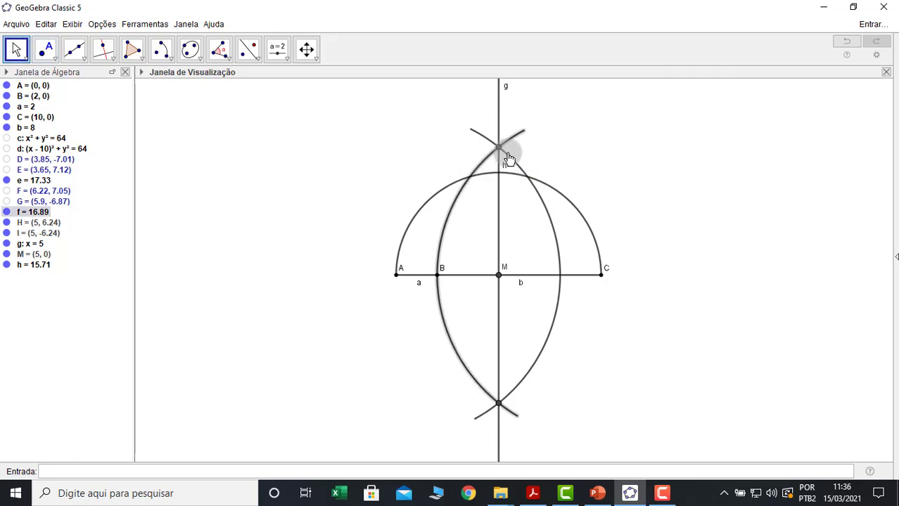
{"action": "left_click", "coordinate": [508, 159], "text": "ctrl"}
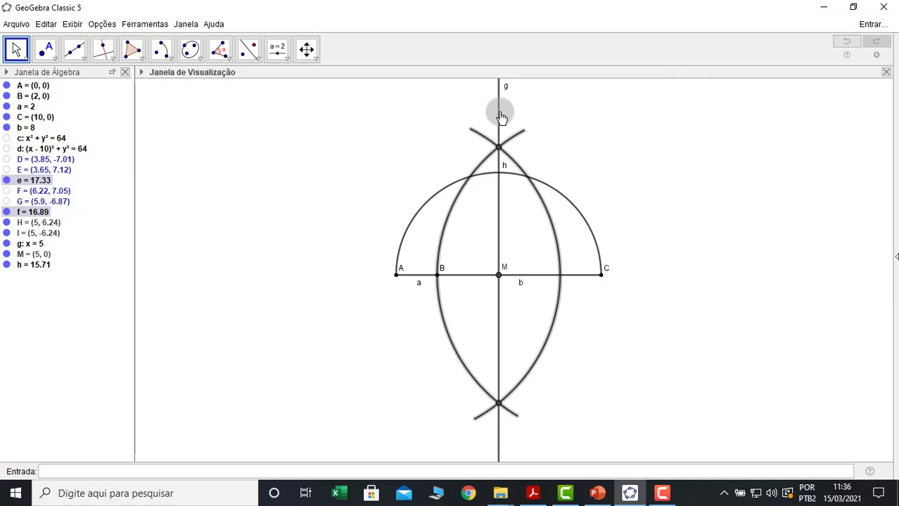
{"action": "left_click", "coordinate": [498, 123], "text": "ctrl"}
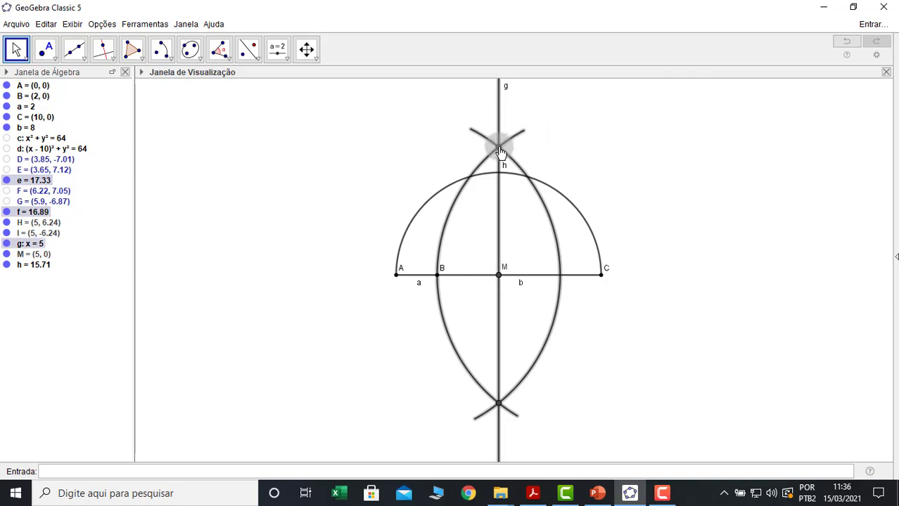
{"action": "left_click", "coordinate": [498, 147], "text": "ctrl"}
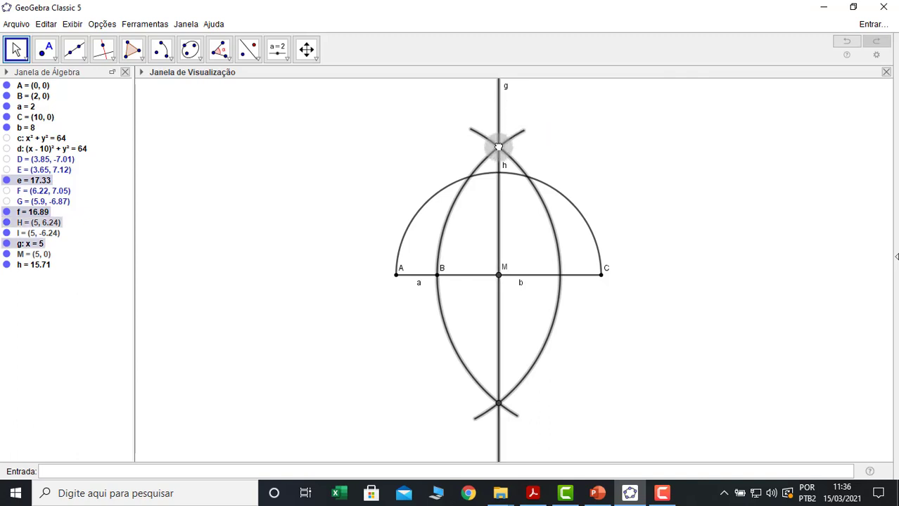
{"action": "left_click", "coordinate": [499, 408], "text": "ctrl"}
{"action": "right_click", "coordinate": [499, 408]}
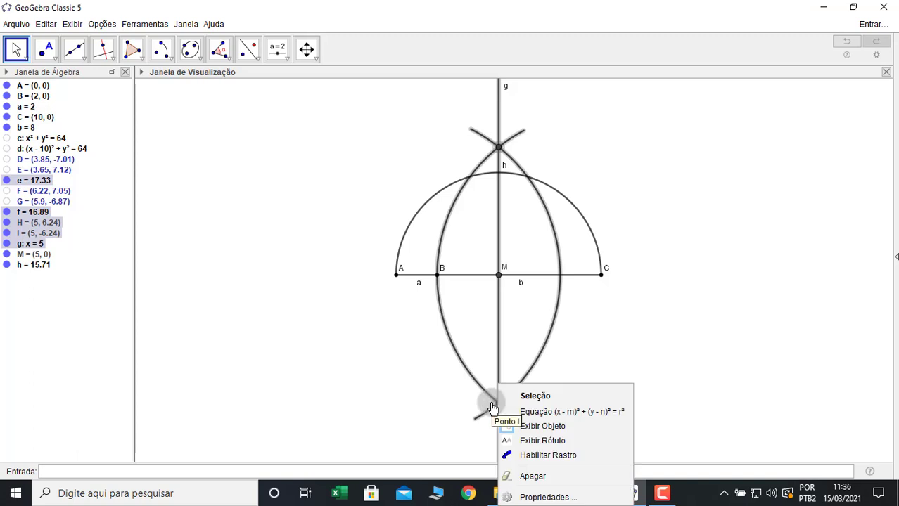
{"action": "left_click", "coordinate": [546, 497]}
{"action": "left_click", "coordinate": [687, 107]}
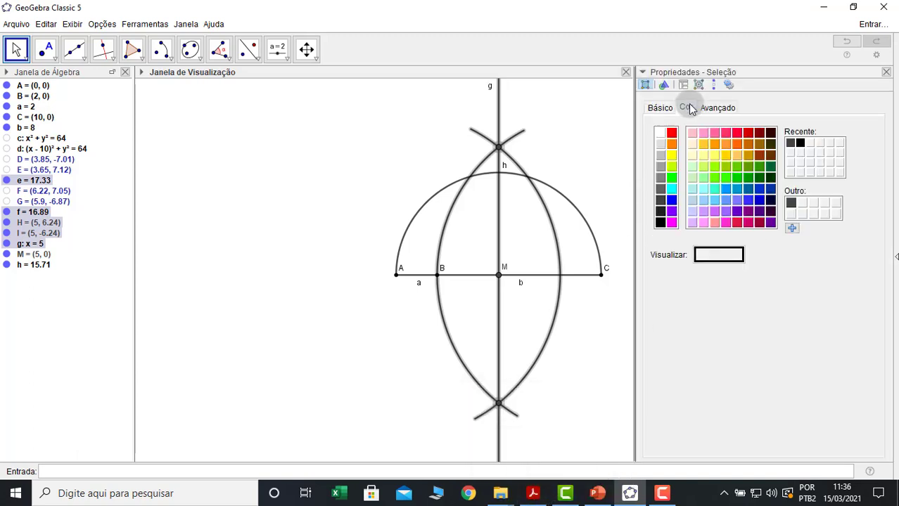
{"action": "left_click", "coordinate": [661, 144]}
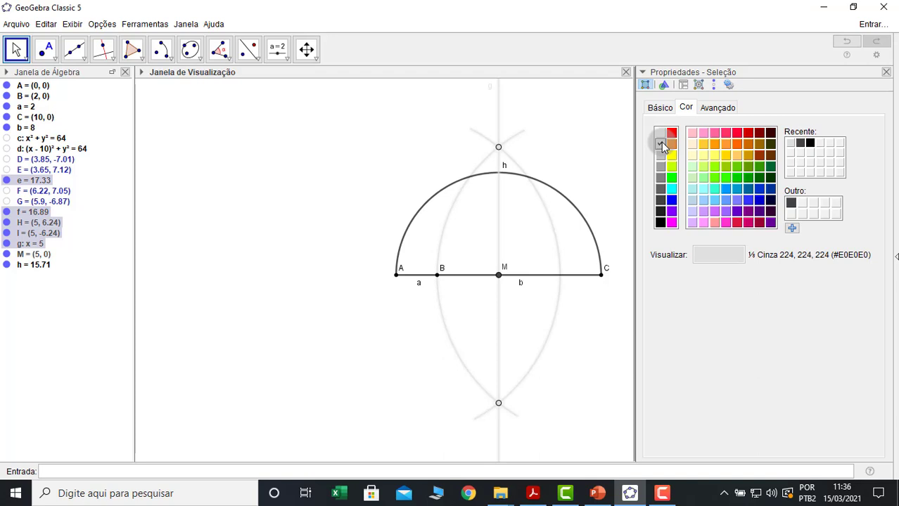
{"action": "left_click", "coordinate": [887, 73]}
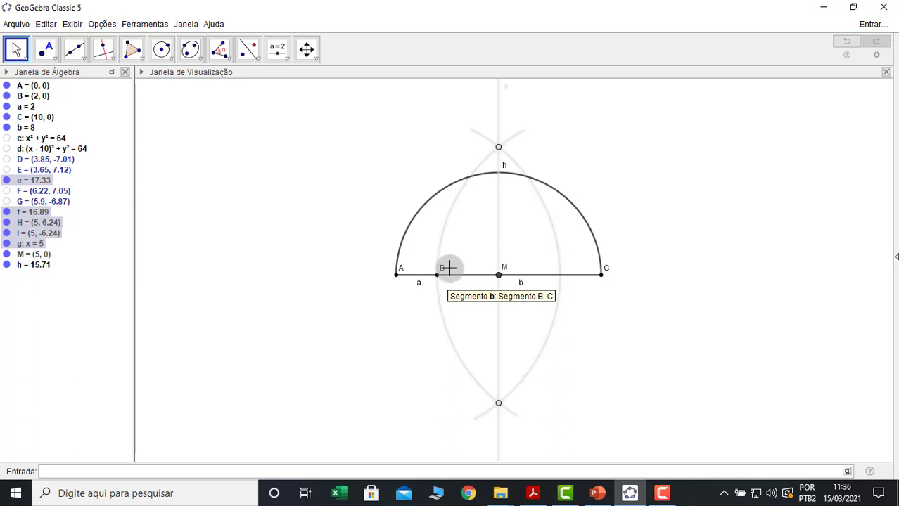
Step: Draw a circle centred at point B with radius 2
{"action": "left_click", "coordinate": [169, 60]}
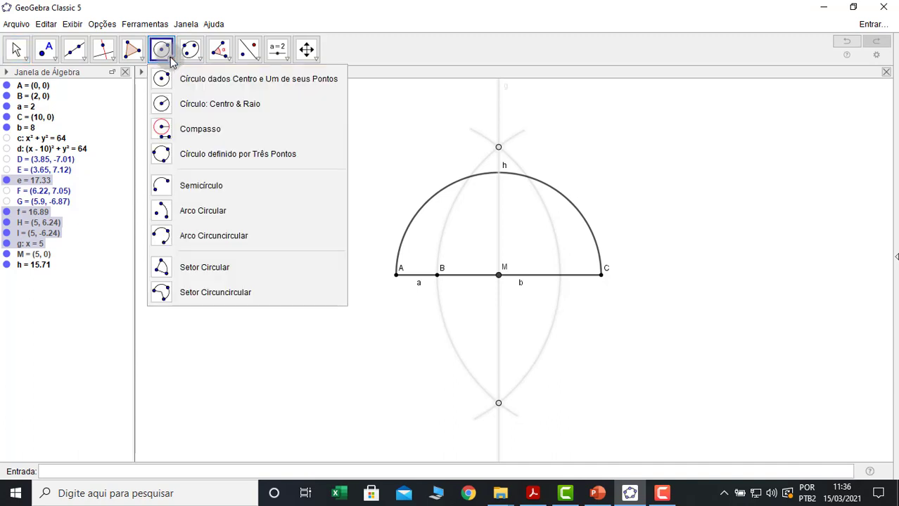
{"action": "left_click", "coordinate": [216, 104]}
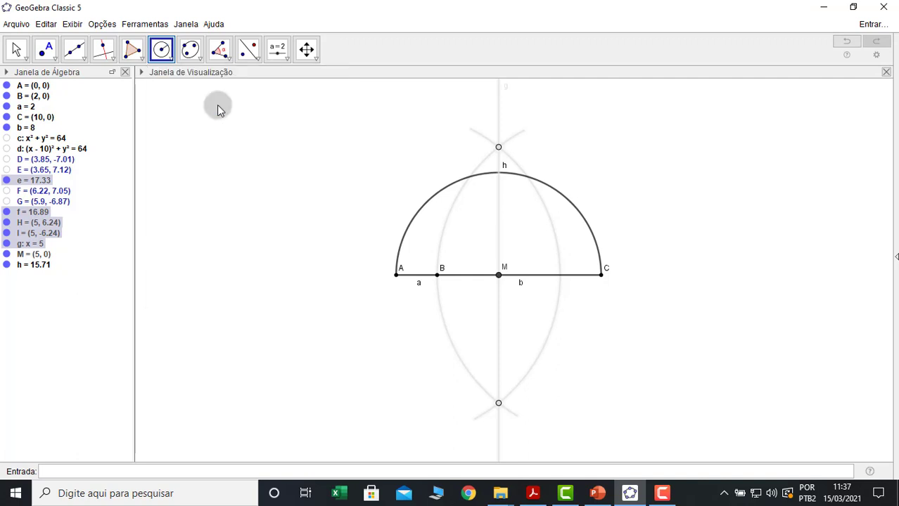
{"action": "left_click", "coordinate": [438, 280]}
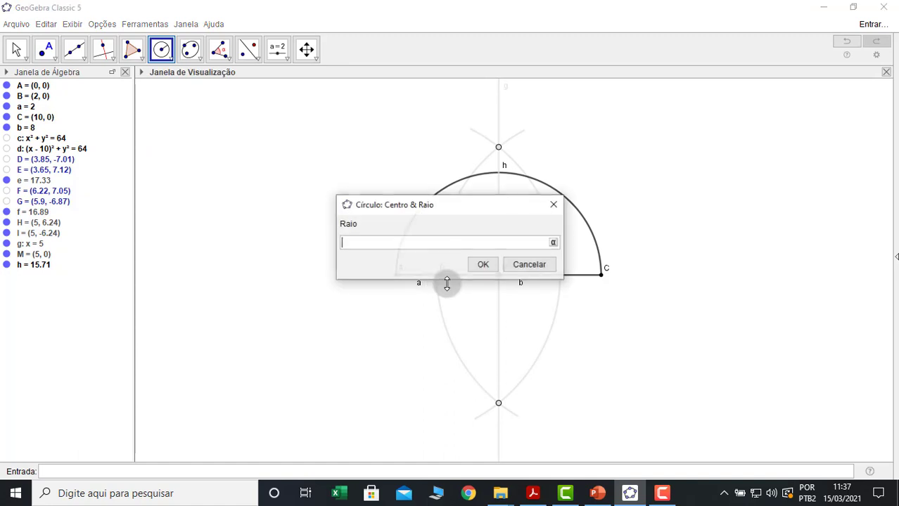
{"action": "key", "text": "Return"}
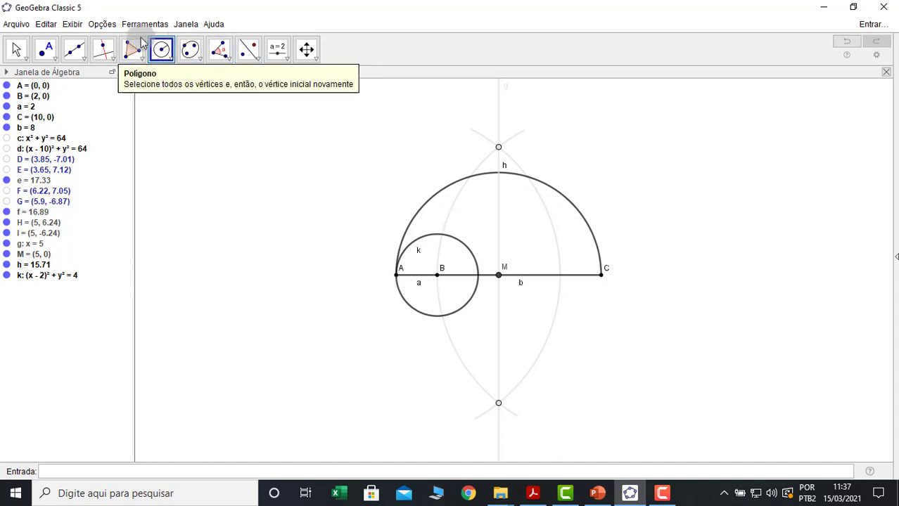
Step: Trace a circular arc centred at B over the small circle, from about (3.97, -0.32) to about (0.42, 1.23)
{"action": "left_click", "coordinate": [168, 61]}
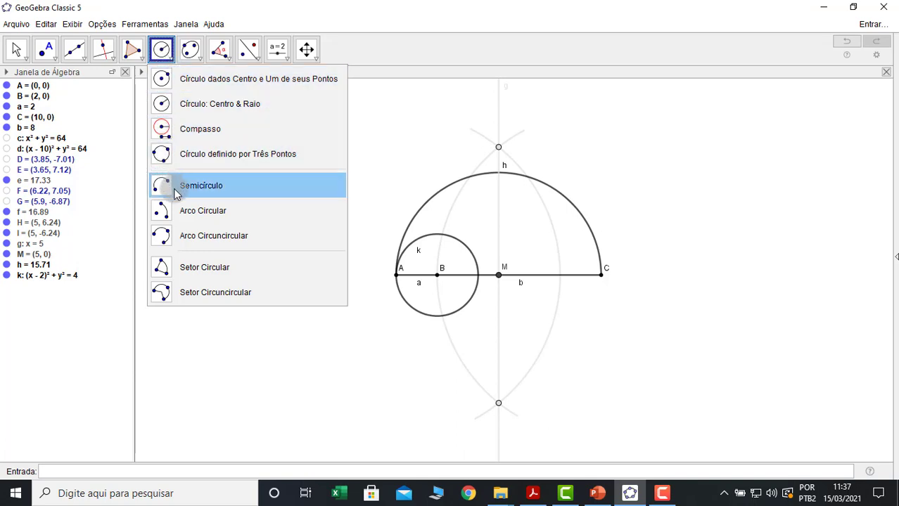
{"action": "left_click", "coordinate": [181, 211]}
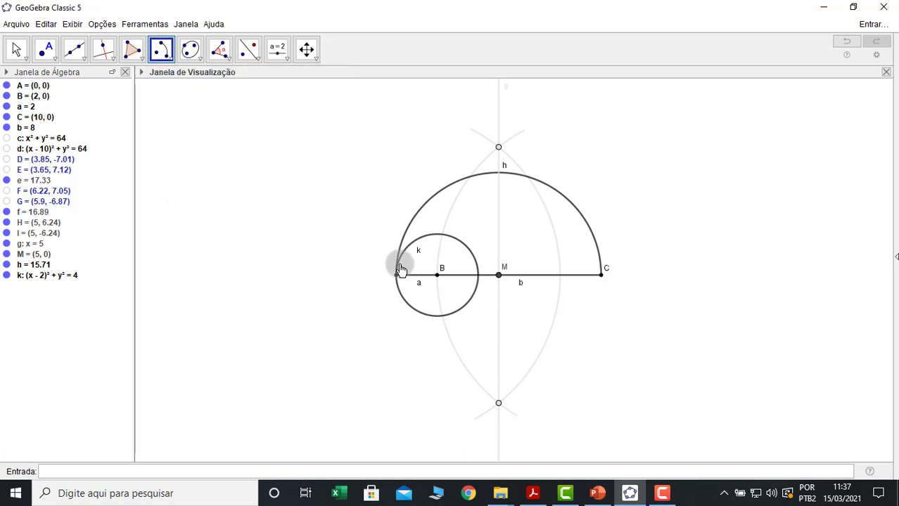
{"action": "scroll", "coordinate": [437, 280], "scroll_direction": "up", "scroll_amount": 5}
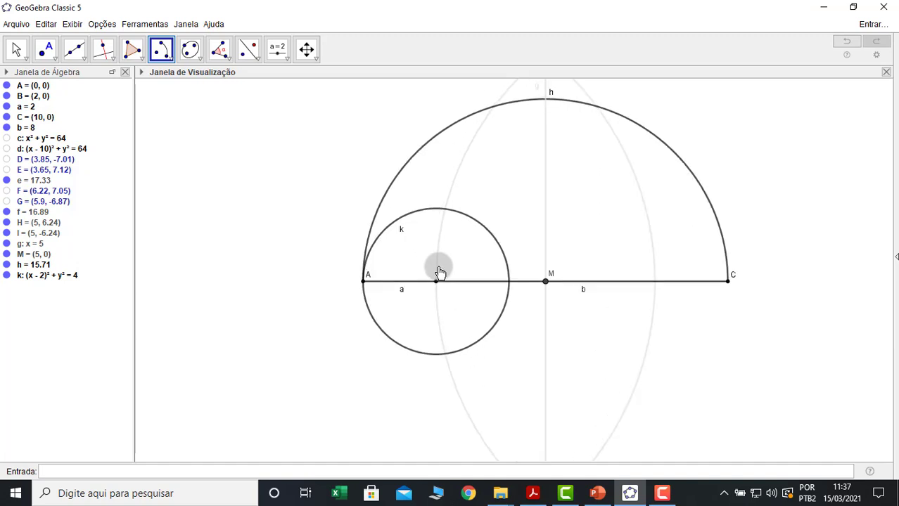
{"action": "left_click", "coordinate": [436, 282]}
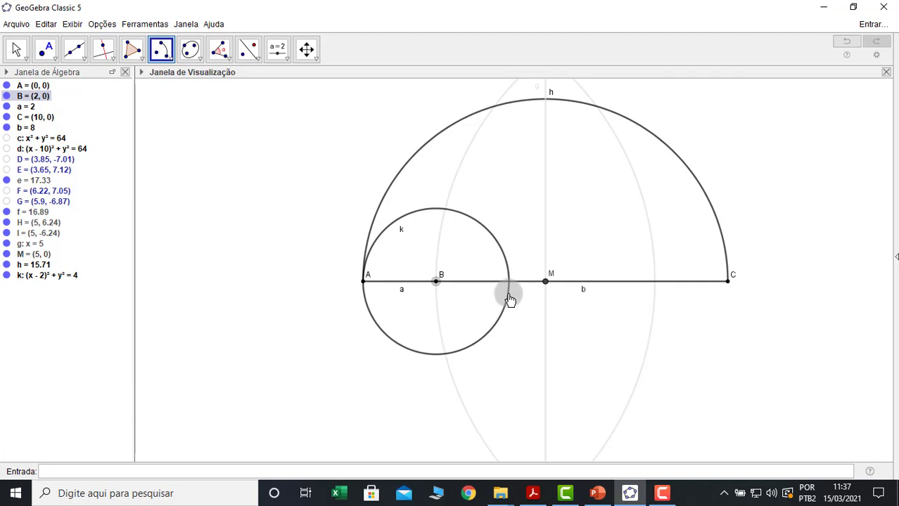
{"action": "left_click", "coordinate": [507, 294]}
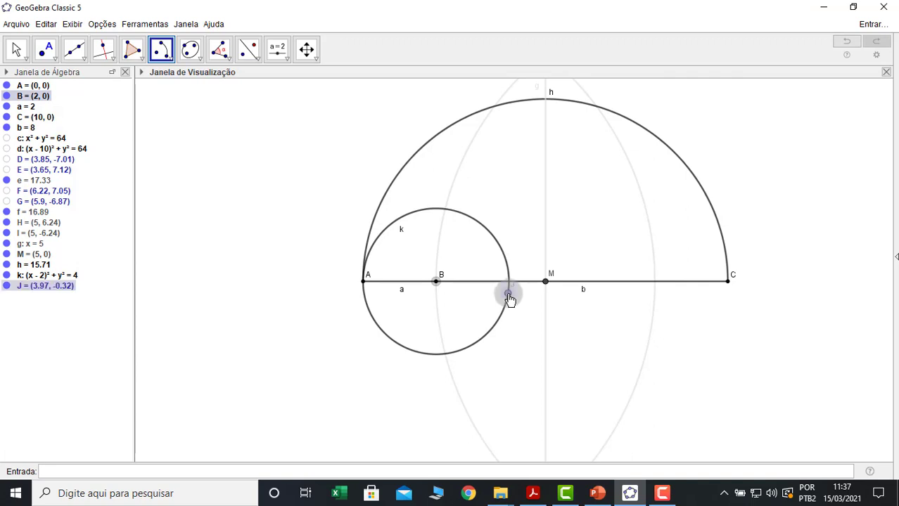
{"action": "left_click", "coordinate": [379, 237]}
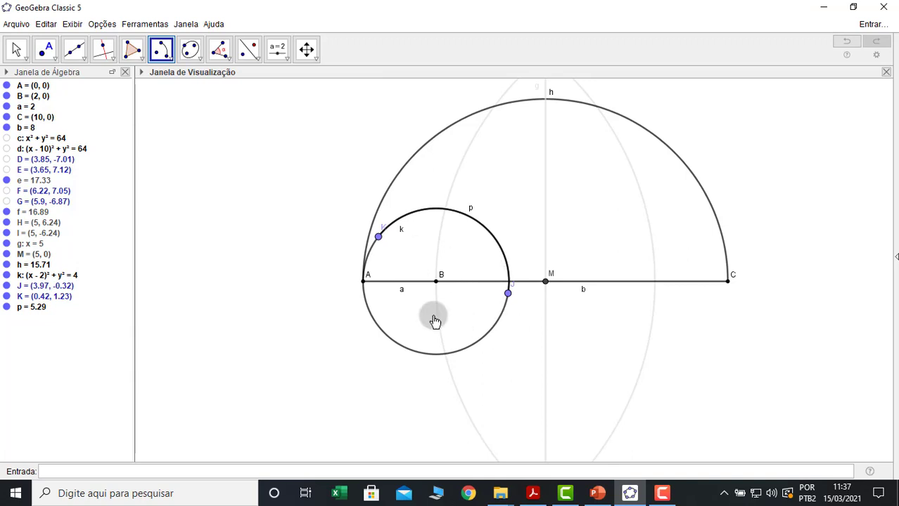
Step: Hide the small circle k and the arc endpoints J and K, keeping only the arc around B
{"action": "left_click", "coordinate": [26, 59]}
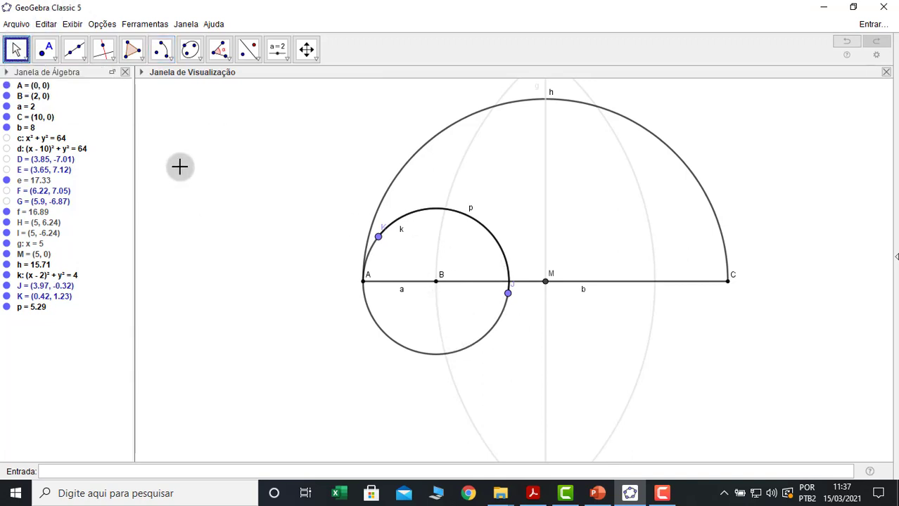
{"action": "left_click", "coordinate": [396, 347]}
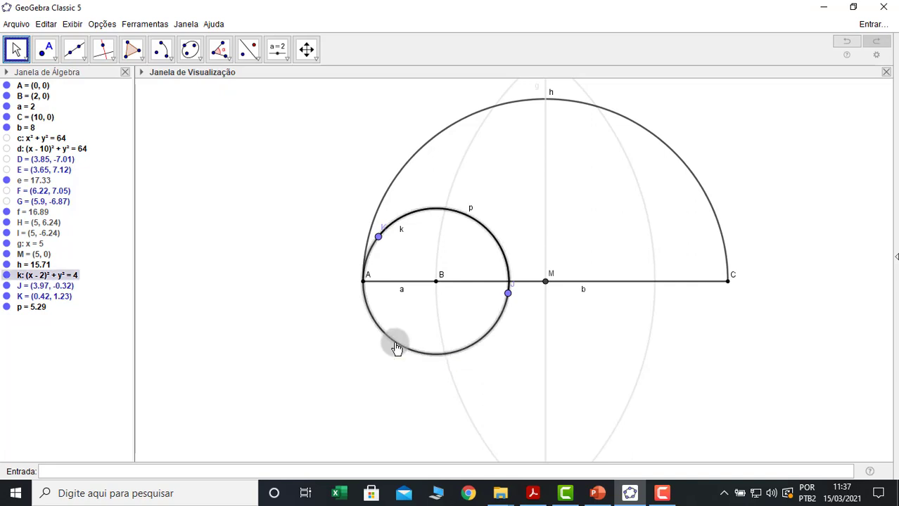
{"action": "left_click", "coordinate": [509, 294], "text": "ctrl"}
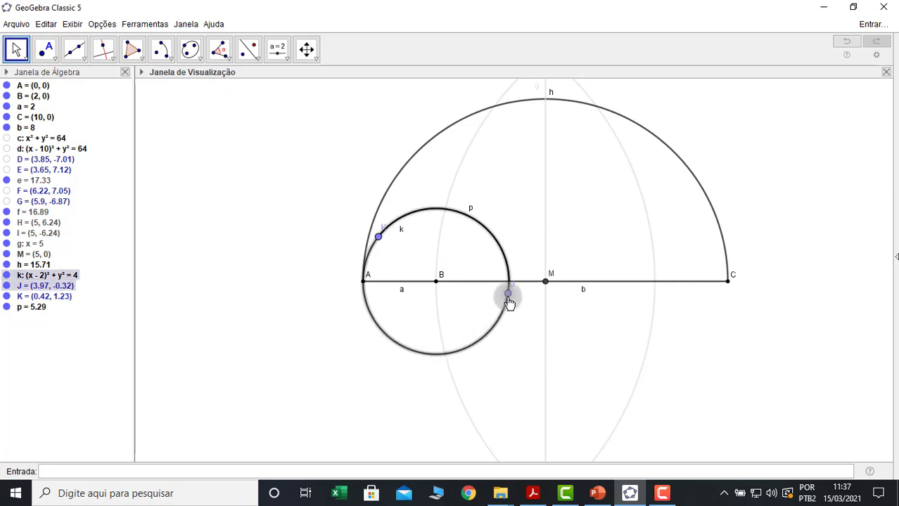
{"action": "left_click", "coordinate": [379, 237], "text": "ctrl"}
{"action": "right_click", "coordinate": [378, 237]}
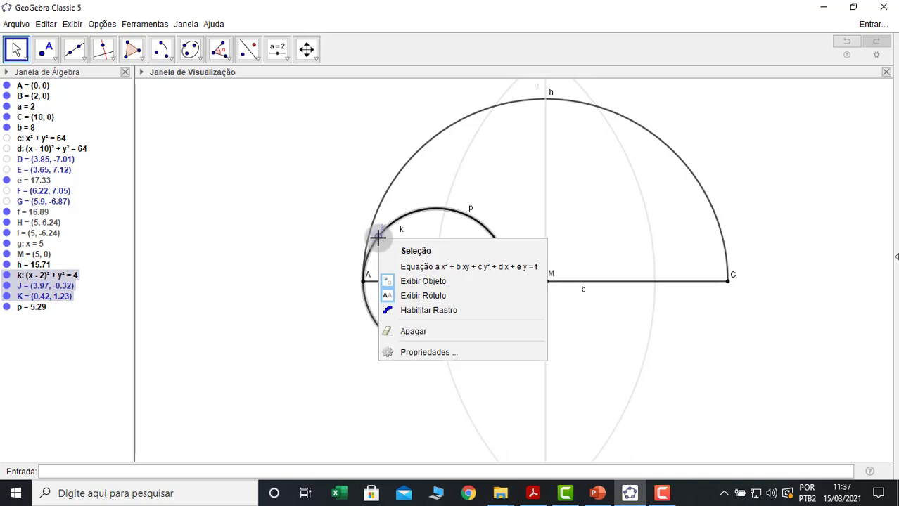
{"action": "left_click", "coordinate": [414, 281]}
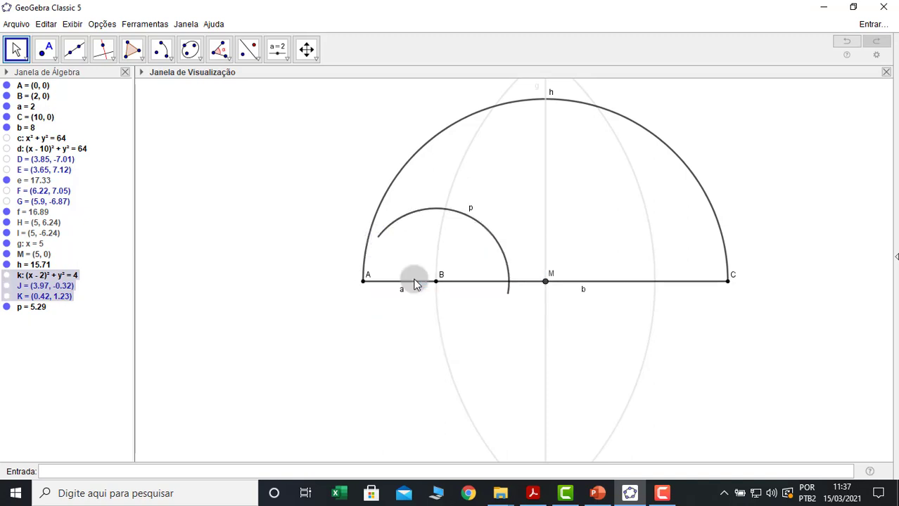
Step: Hide the label of the circular arc centred at B
{"action": "left_click", "coordinate": [470, 224]}
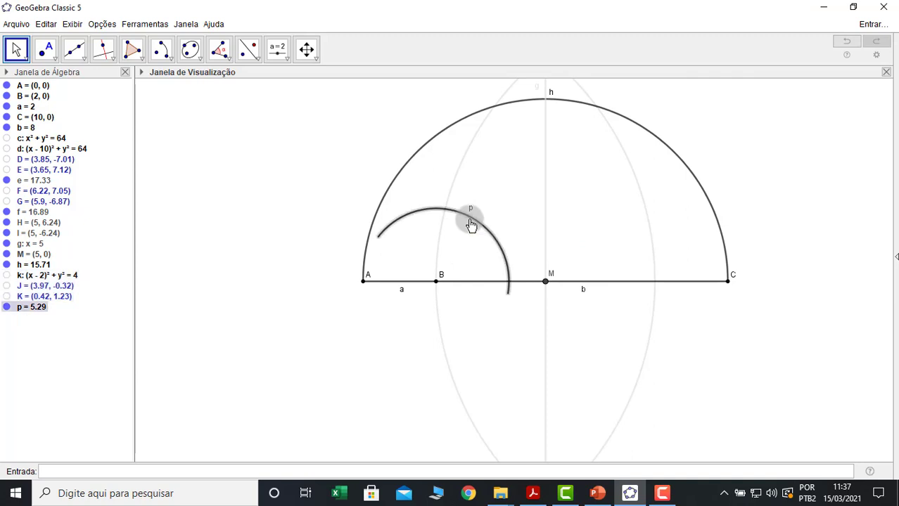
{"action": "right_click", "coordinate": [470, 224]}
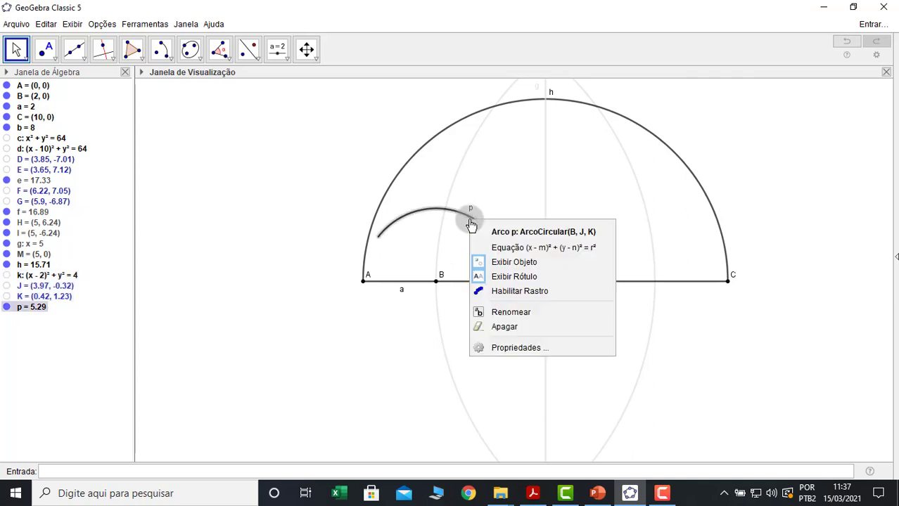
{"action": "left_click", "coordinate": [515, 276]}
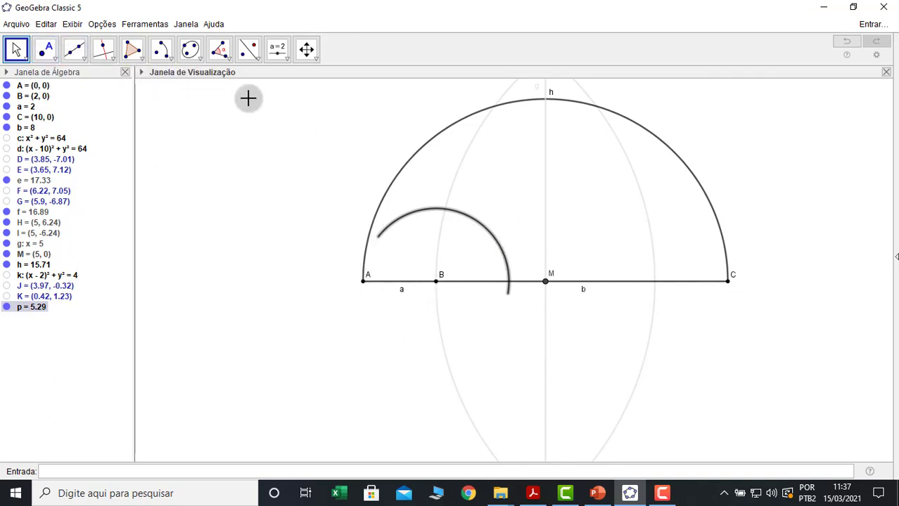
Step: Mark the intersection of the arc around B with segment b and draw a circle of radius 2 centred there
{"action": "left_click", "coordinate": [47, 53]}
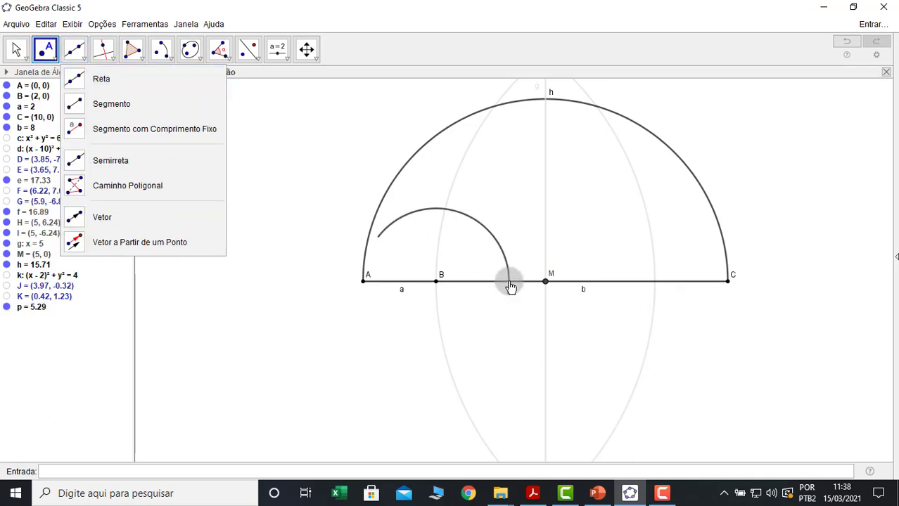
{"action": "left_click", "coordinate": [509, 282]}
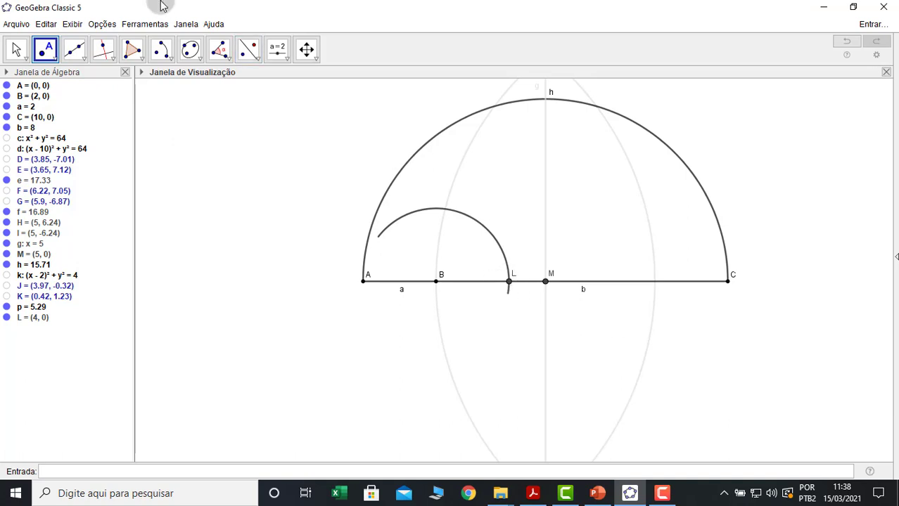
{"action": "left_click", "coordinate": [164, 50]}
{"action": "left_click", "coordinate": [190, 105]}
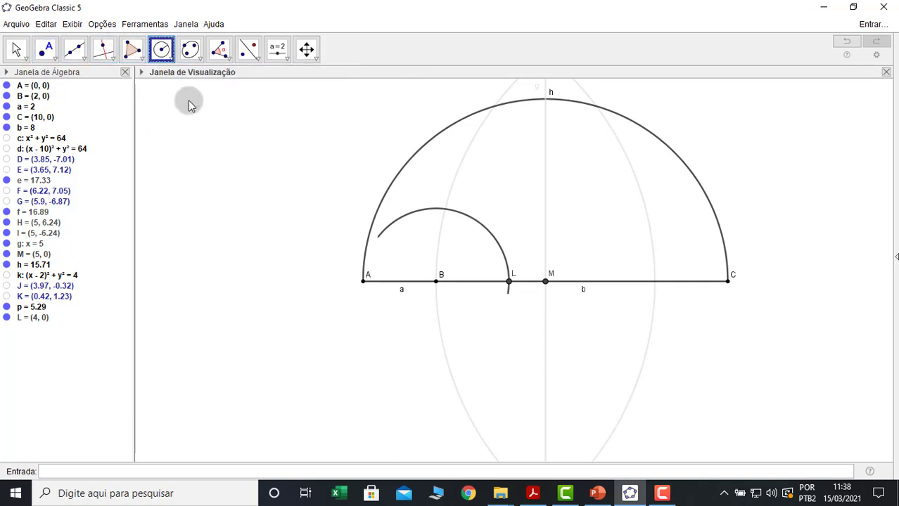
{"action": "left_click", "coordinate": [507, 283]}
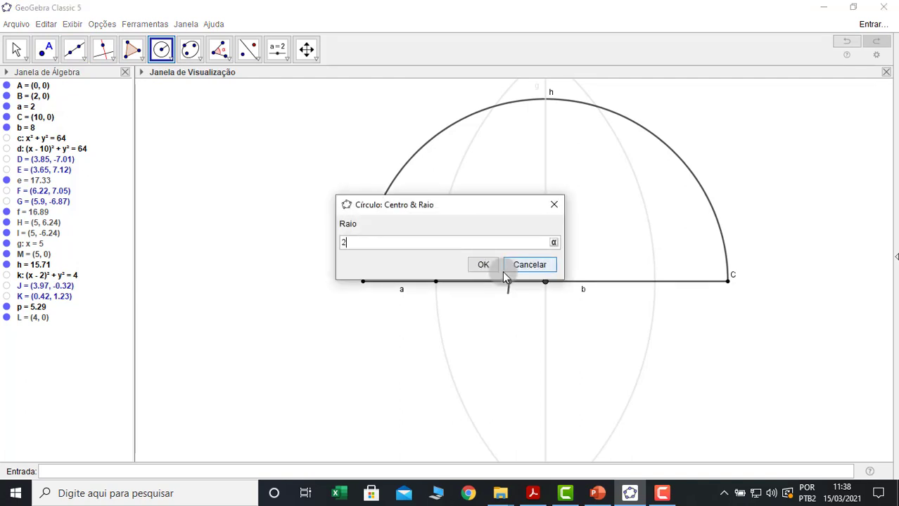
{"action": "type", "text": "2"}
{"action": "key", "text": "Return"}
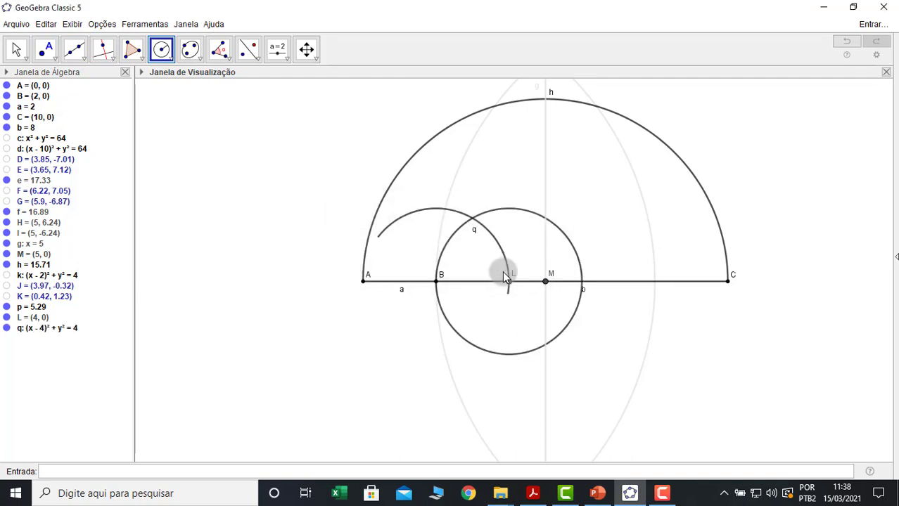
Step: Trace a short circular arc centred at L over its circle, from about (3.39, 1.9) to about (2.68, 1.5)
{"action": "left_click", "coordinate": [161, 55]}
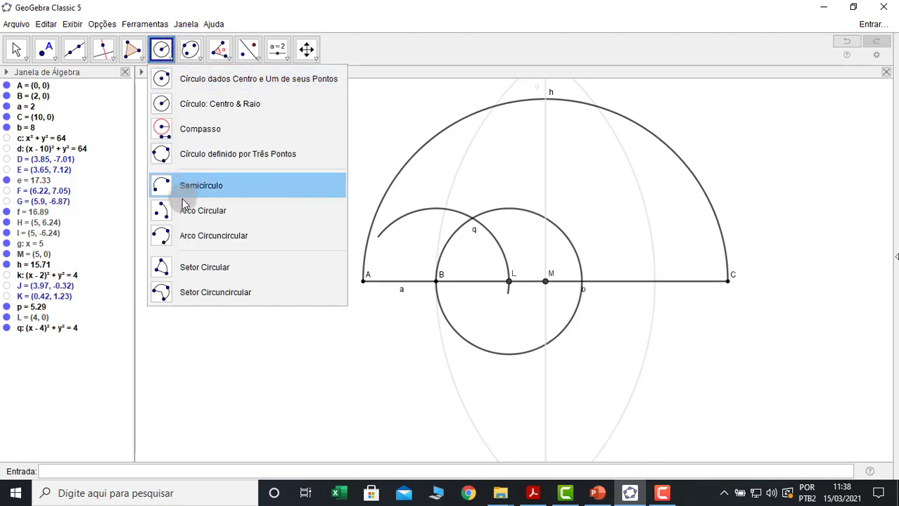
{"action": "left_click", "coordinate": [184, 196]}
{"action": "left_click", "coordinate": [510, 283]}
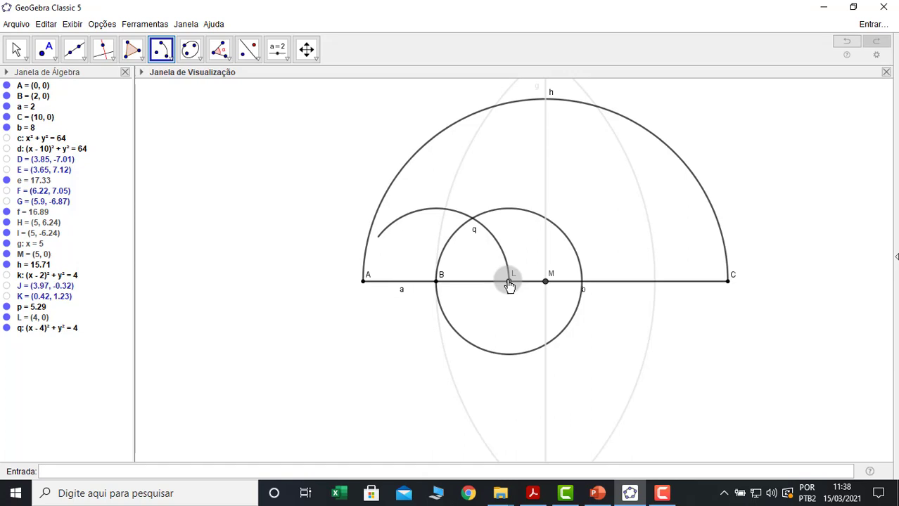
{"action": "left_click", "coordinate": [487, 211]}
{"action": "left_click", "coordinate": [460, 227]}
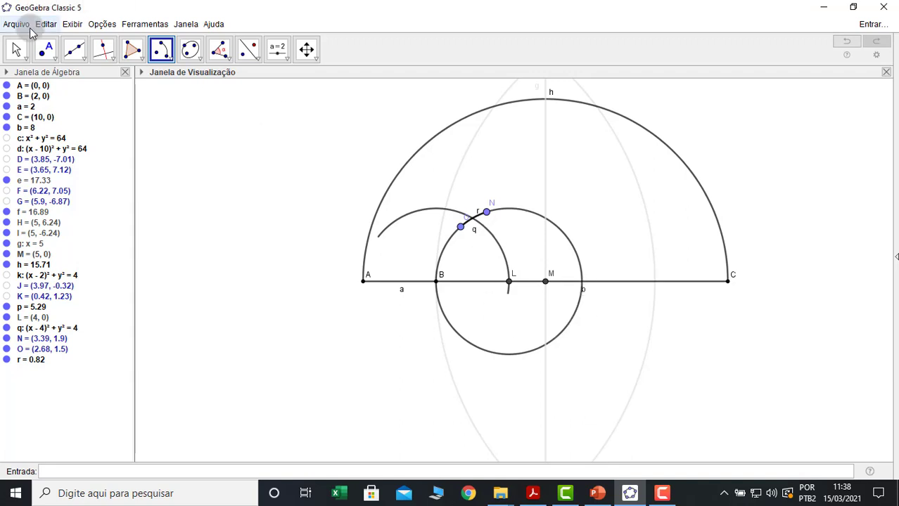
Step: Hide the circle around L and the arc endpoints N and O, keeping only the short arc
{"action": "left_click", "coordinate": [20, 49]}
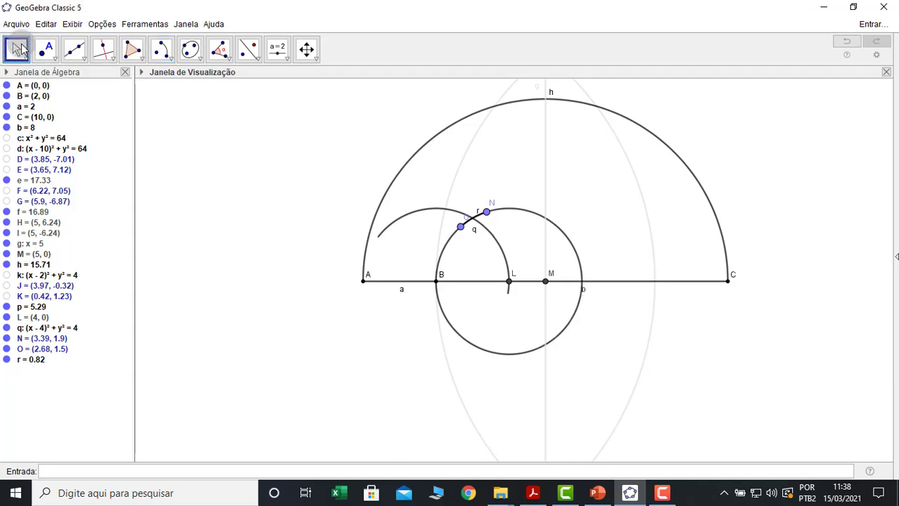
{"action": "left_click", "coordinate": [523, 211]}
{"action": "left_click", "coordinate": [487, 213], "text": "ctrl"}
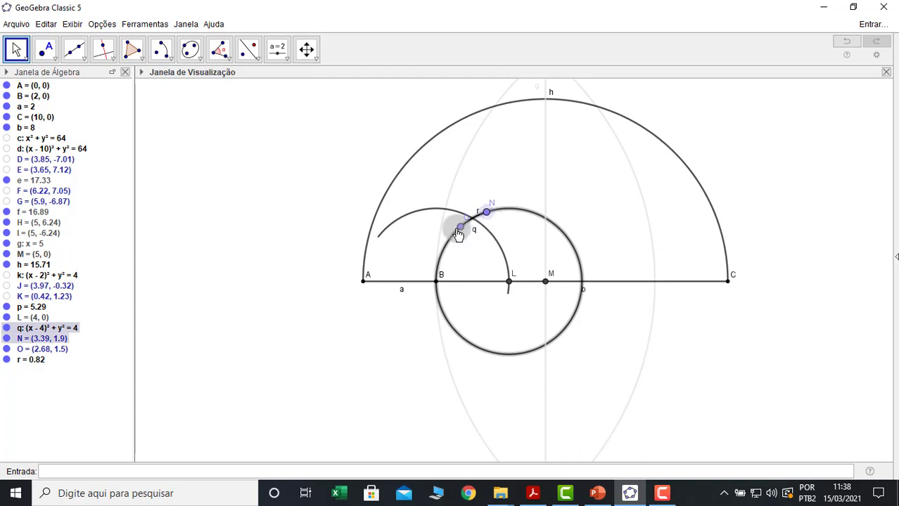
{"action": "left_click", "coordinate": [458, 229], "text": "ctrl"}
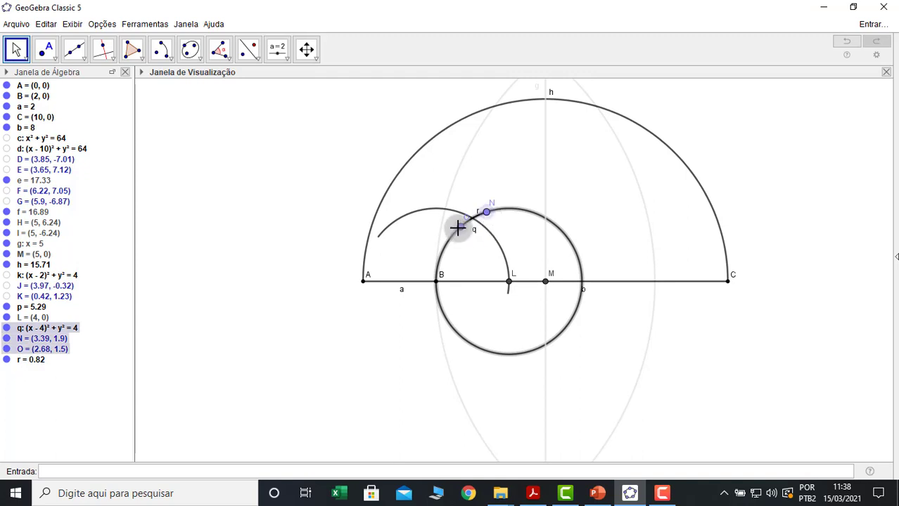
{"action": "right_click", "coordinate": [458, 228]}
{"action": "left_click", "coordinate": [515, 272]}
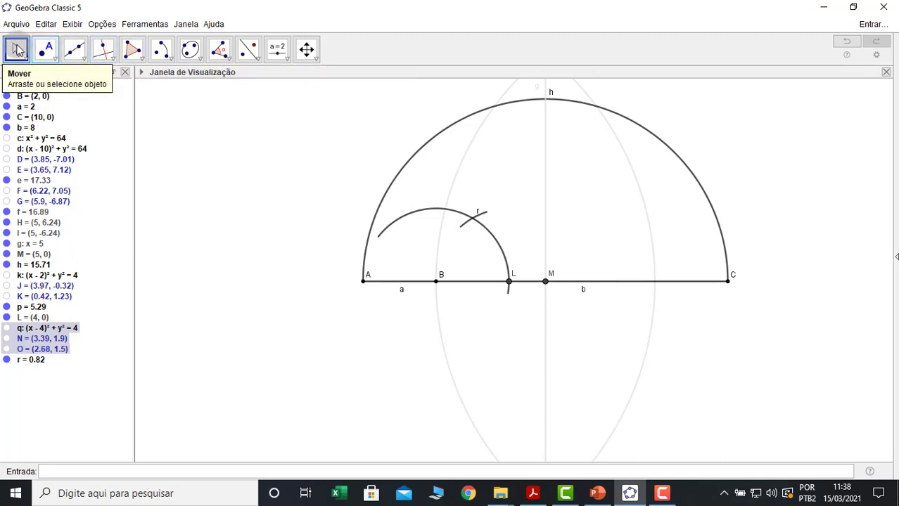
Step: Mark the intersection of the short arc with the arc around B and draw a circle of radius 2 centred there
{"action": "left_click", "coordinate": [44, 48]}
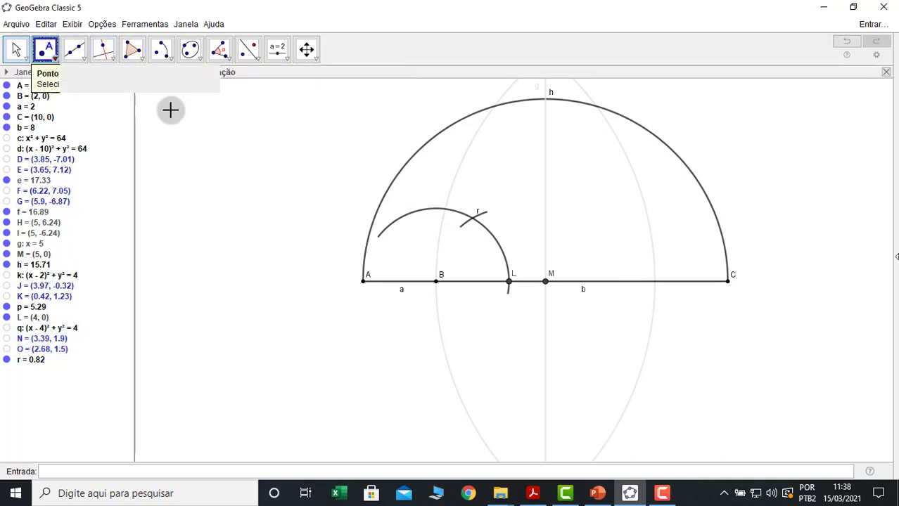
{"action": "left_click", "coordinate": [472, 219]}
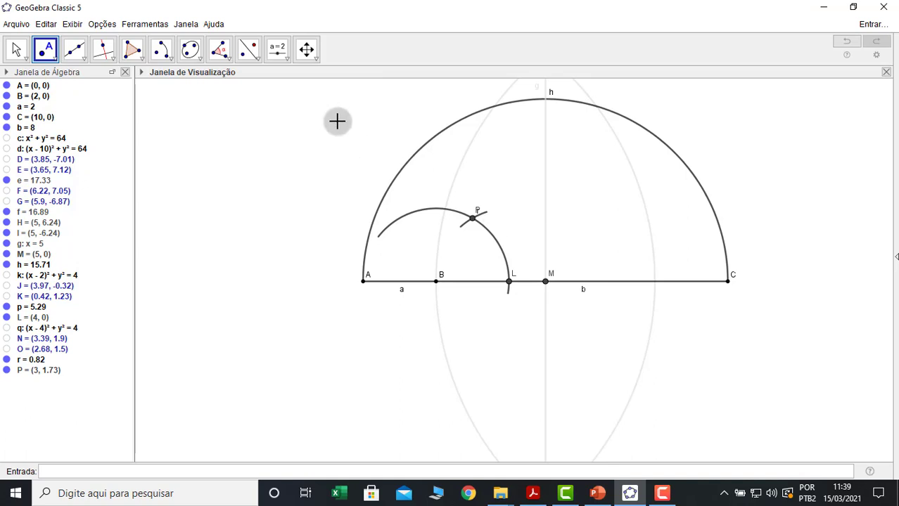
{"action": "left_click", "coordinate": [162, 49]}
{"action": "left_click", "coordinate": [191, 103]}
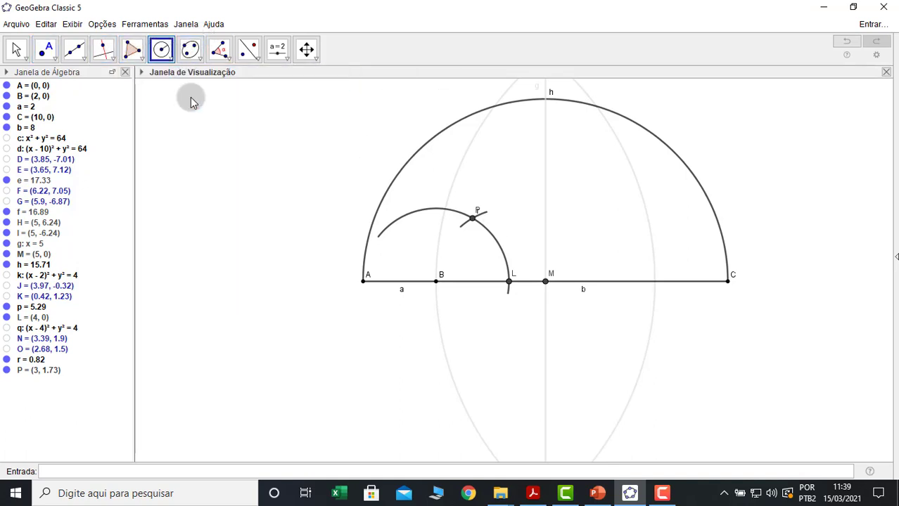
{"action": "left_click", "coordinate": [472, 220]}
{"action": "type", "text": "2"}
{"action": "key", "text": "Return"}
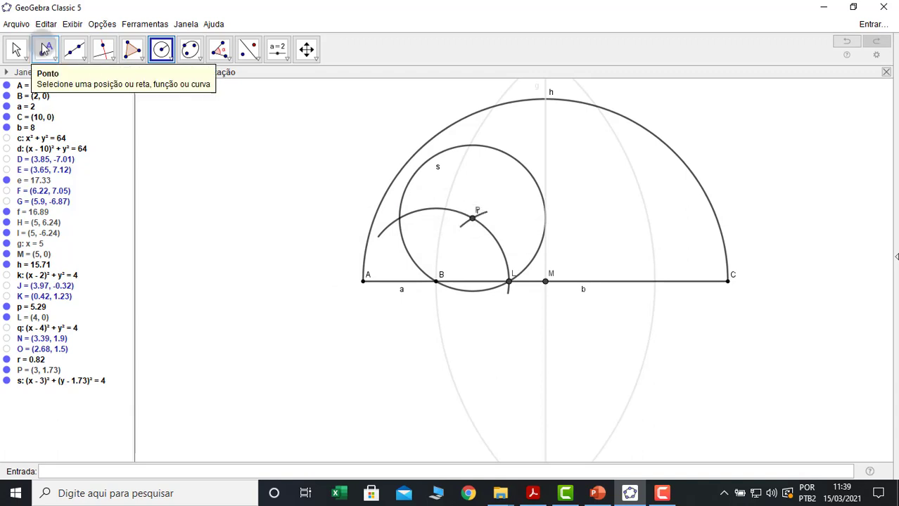
Step: Trace a circular arc centred at P over its circle, from about (3.2, 3.72) to about (1.03, 1.37)
{"action": "left_click", "coordinate": [161, 51]}
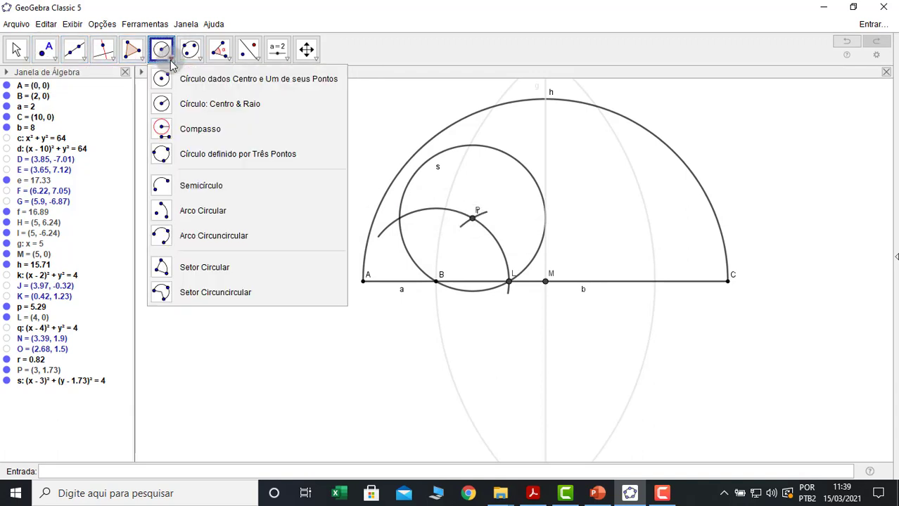
{"action": "left_click", "coordinate": [191, 214]}
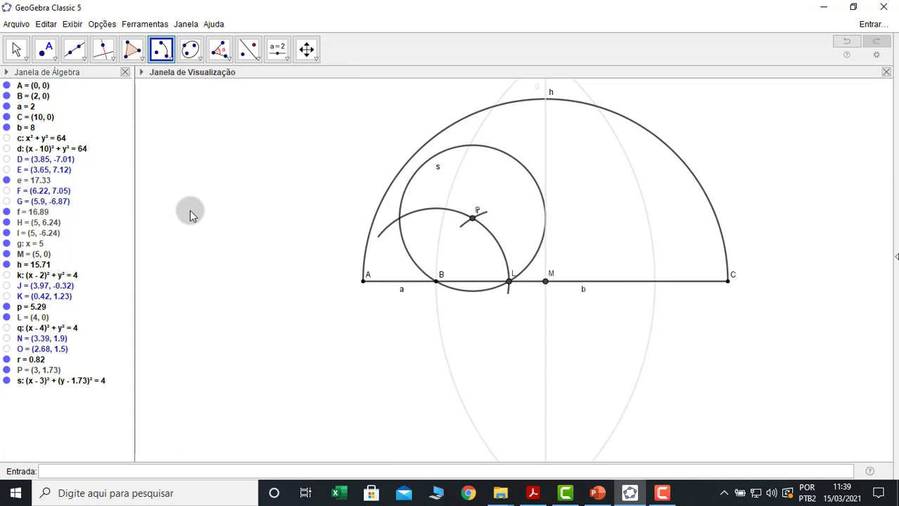
{"action": "left_click", "coordinate": [472, 219]}
{"action": "left_click", "coordinate": [479, 145]}
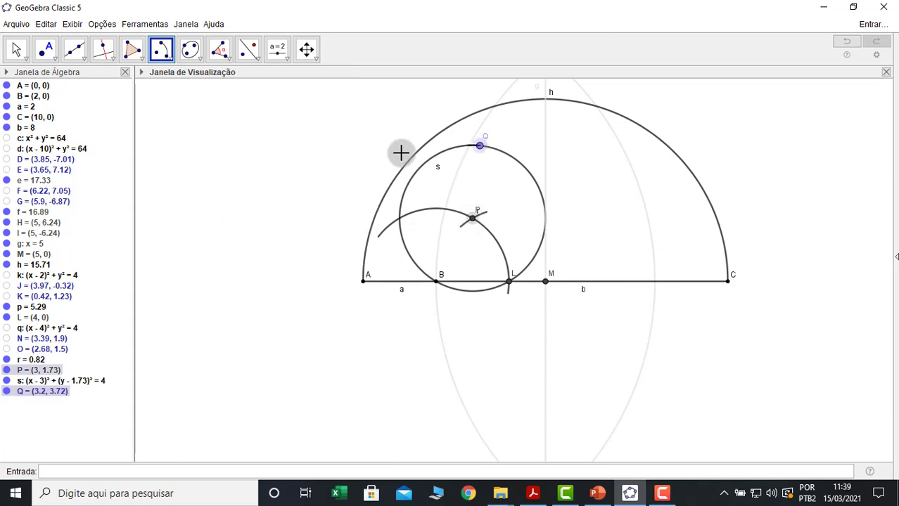
{"action": "left_click", "coordinate": [400, 232]}
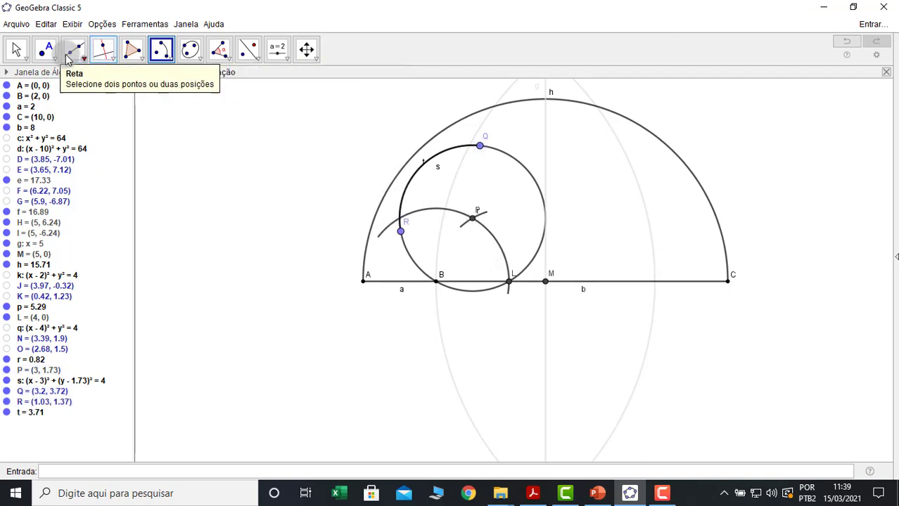
Step: Hide the circle around P and the arc endpoints Q and R, keeping only the arc
{"action": "left_click", "coordinate": [18, 51]}
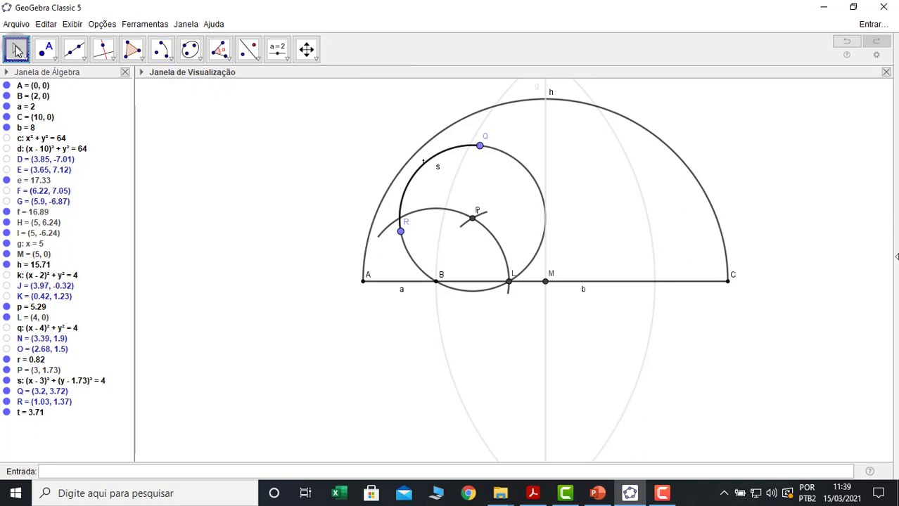
{"action": "left_click", "coordinate": [18, 51]}
{"action": "mouse_move", "coordinate": [46, 51]}
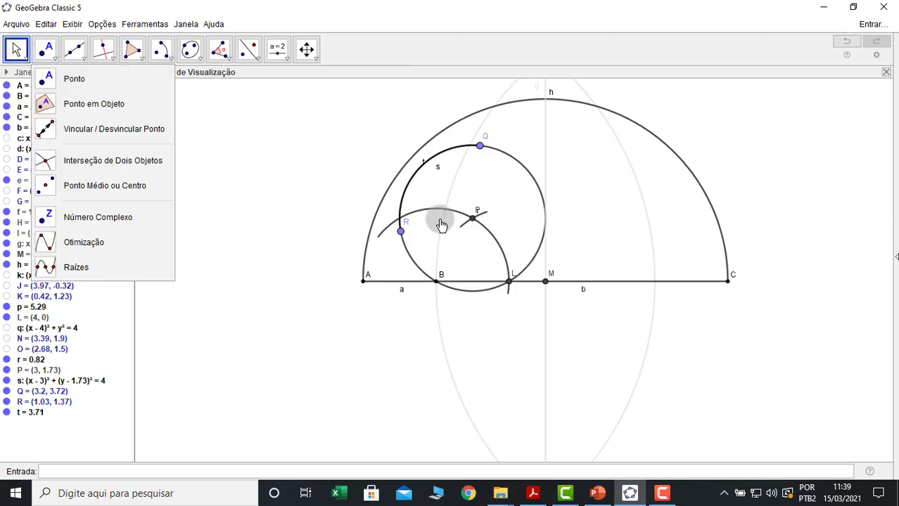
{"action": "left_click", "coordinate": [415, 270]}
{"action": "left_click", "coordinate": [400, 231], "text": "ctrl"}
{"action": "right_click", "coordinate": [479, 145]}
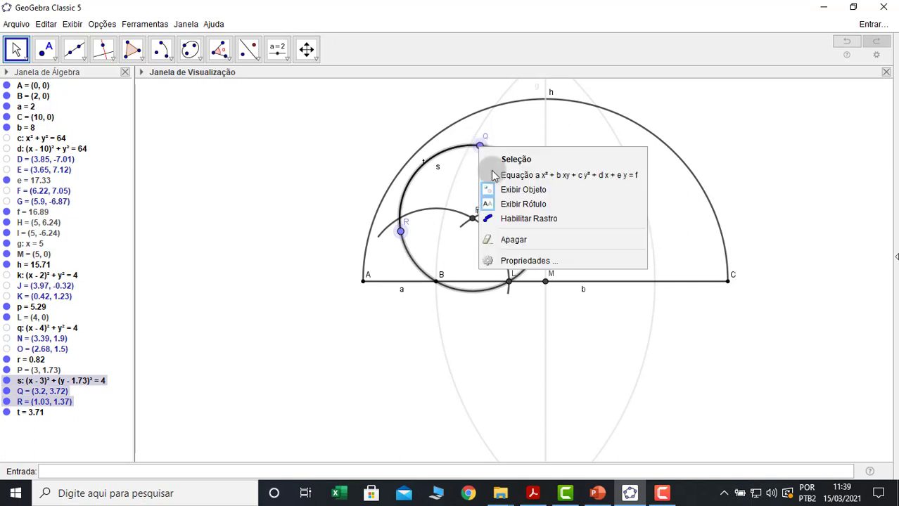
{"action": "left_click", "coordinate": [511, 192]}
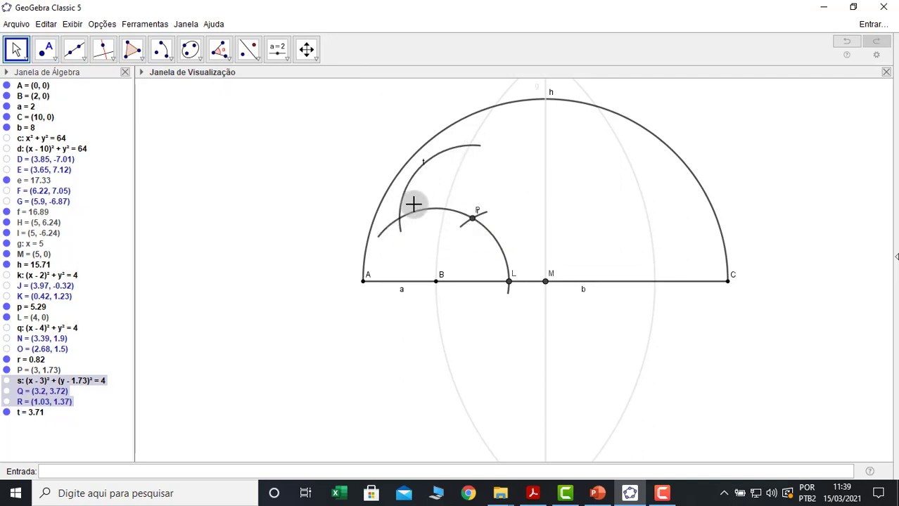
Step: Mark the intersection of the arc around P with the arc around B and draw a circle of radius 2 centred there
{"action": "left_click", "coordinate": [45, 49]}
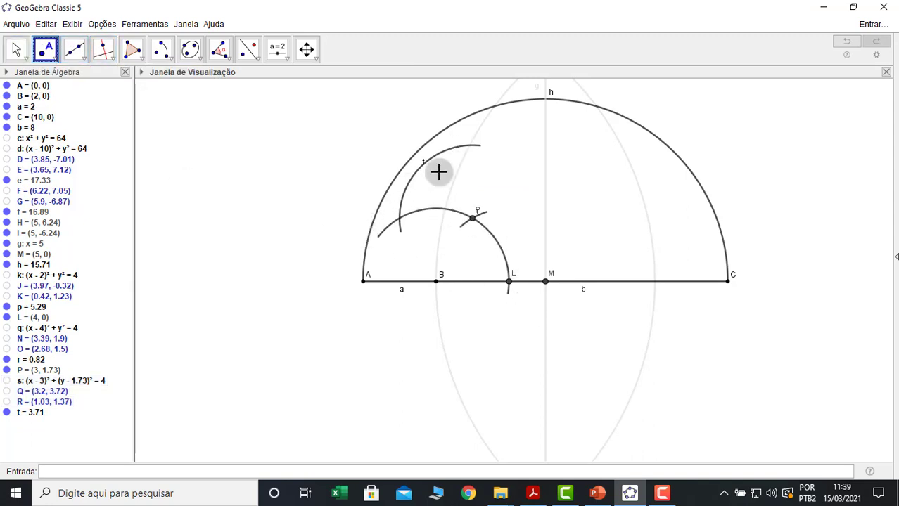
{"action": "left_click", "coordinate": [401, 219]}
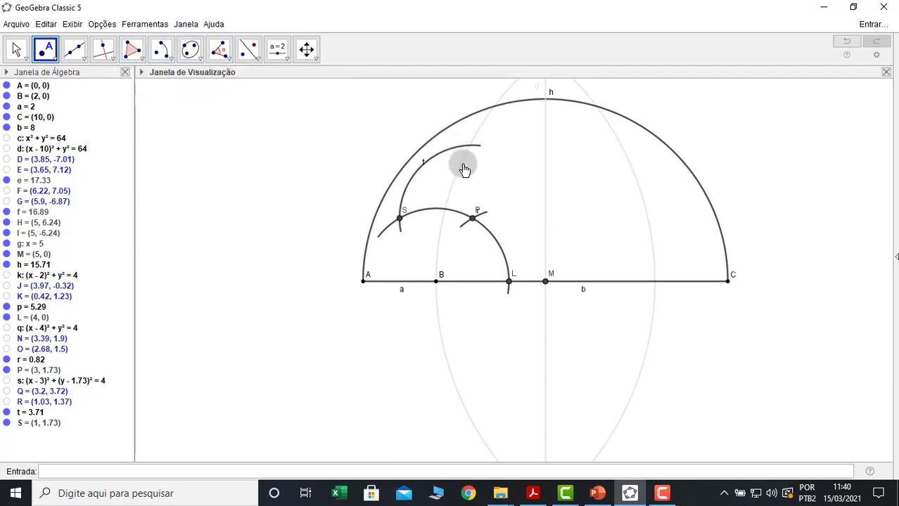
{"action": "left_click", "coordinate": [171, 61]}
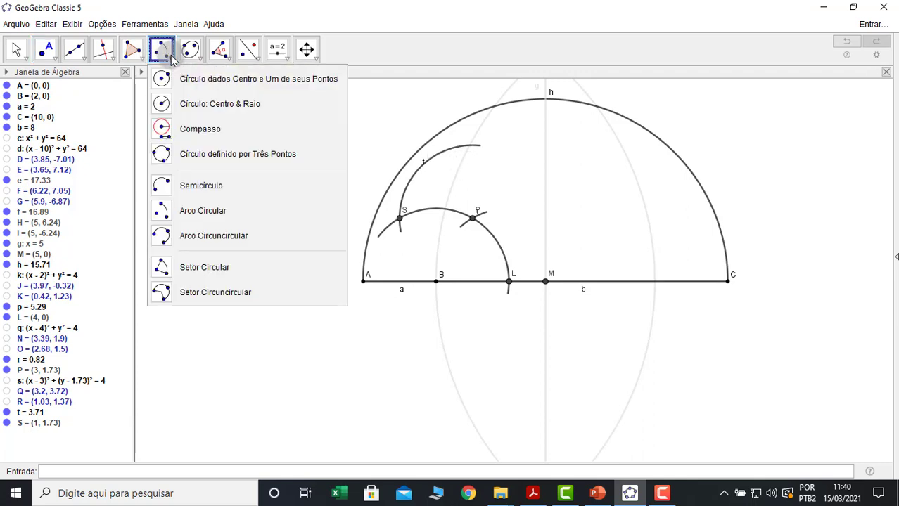
{"action": "left_click", "coordinate": [180, 101]}
{"action": "left_click", "coordinate": [400, 219]}
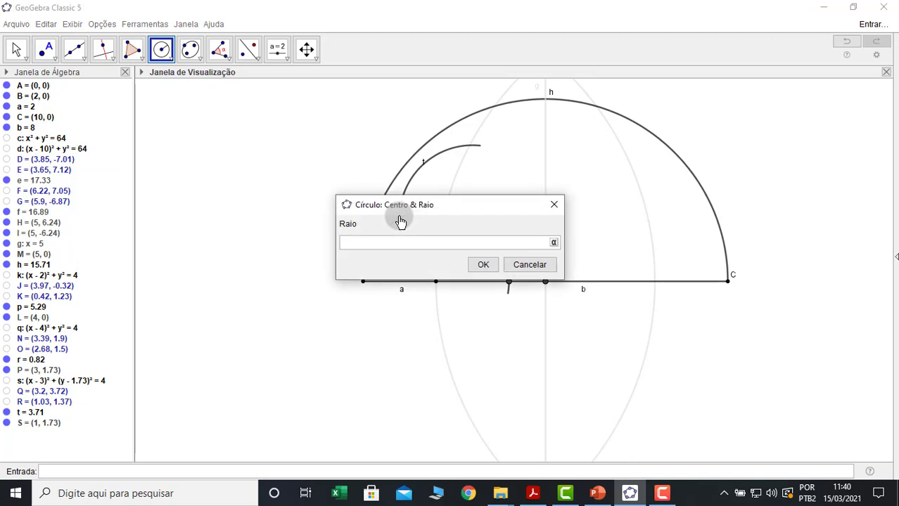
{"action": "type", "text": "2"}
{"action": "key", "text": "Return"}
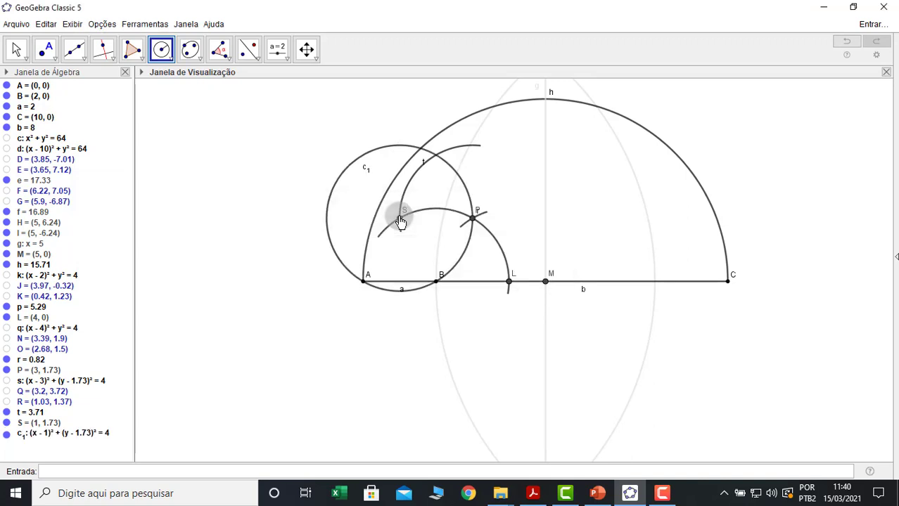
Step: Trace a short circular arc centred at S over its circle, from about (2.26, 3.29) to about (1.69, 3.61)
{"action": "left_click", "coordinate": [171, 63]}
{"action": "left_click", "coordinate": [162, 210]}
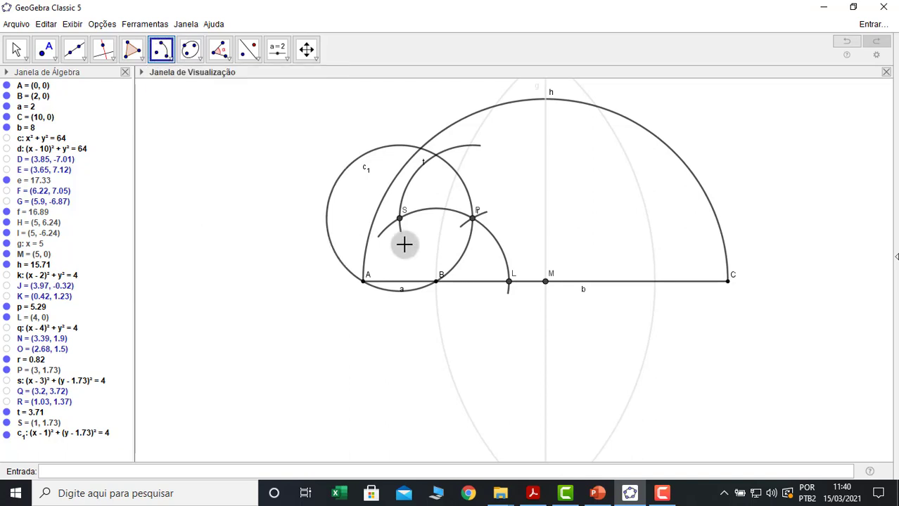
{"action": "left_click", "coordinate": [411, 216]}
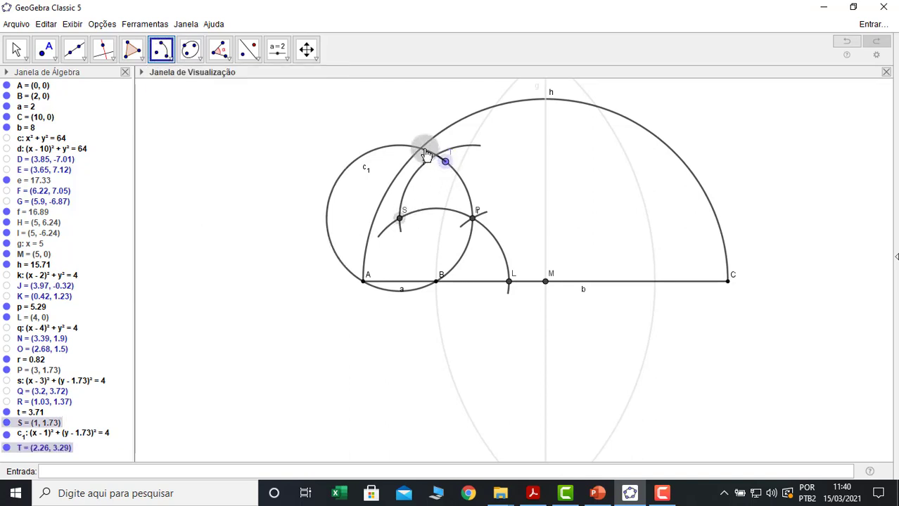
{"action": "left_click", "coordinate": [425, 151]}
{"action": "scroll", "coordinate": [464, 169], "scroll_direction": "up", "scroll_amount": 4}
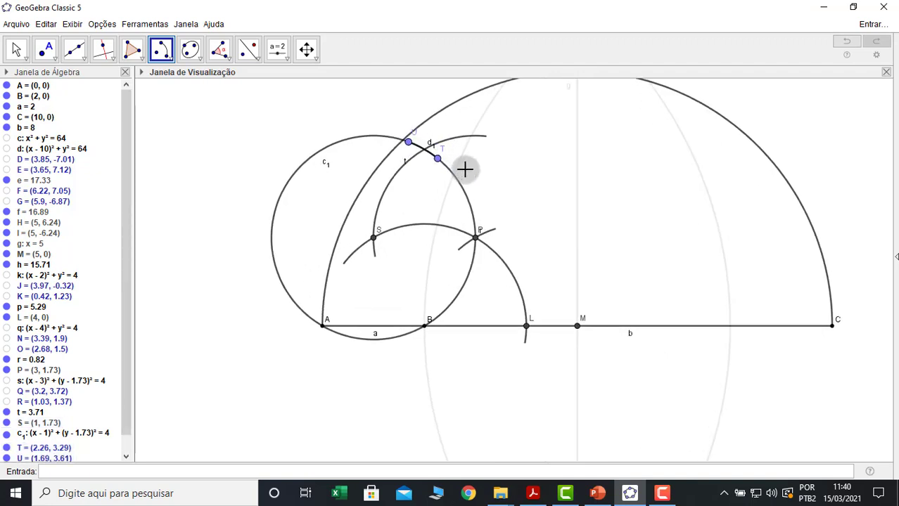
Step: Hide the circle around S and the arc endpoints T and U, and mark where the remaining short arc crosses the arc around P
{"action": "left_click", "coordinate": [306, 46]}
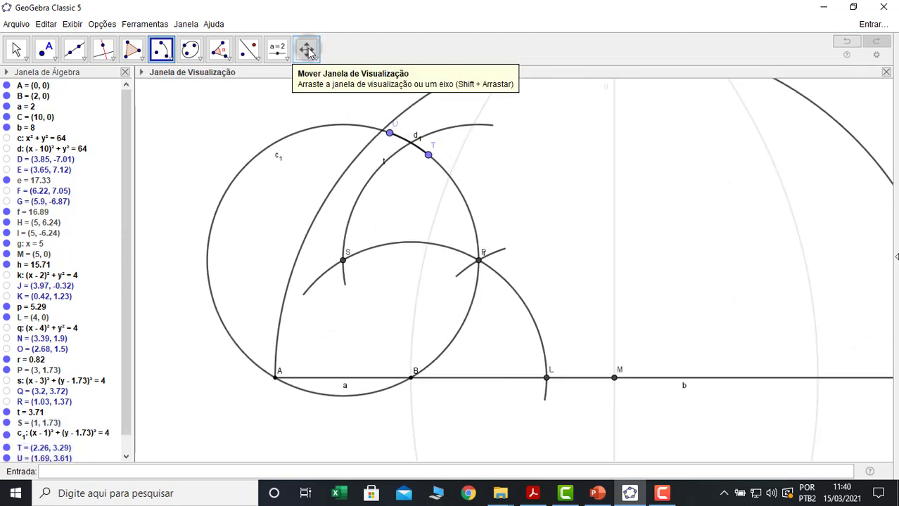
{"action": "left_click_drag", "start_coordinate": [516, 208], "coordinate": [466, 247]}
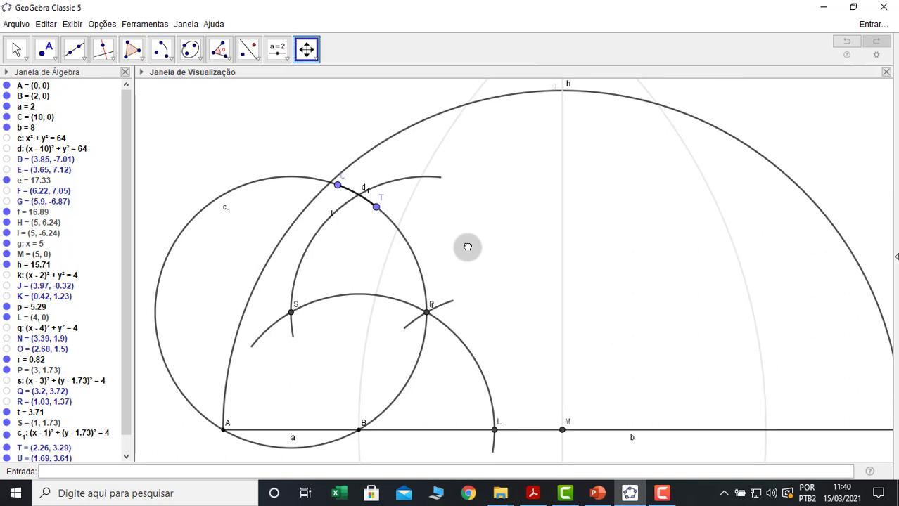
{"action": "left_click", "coordinate": [16, 48]}
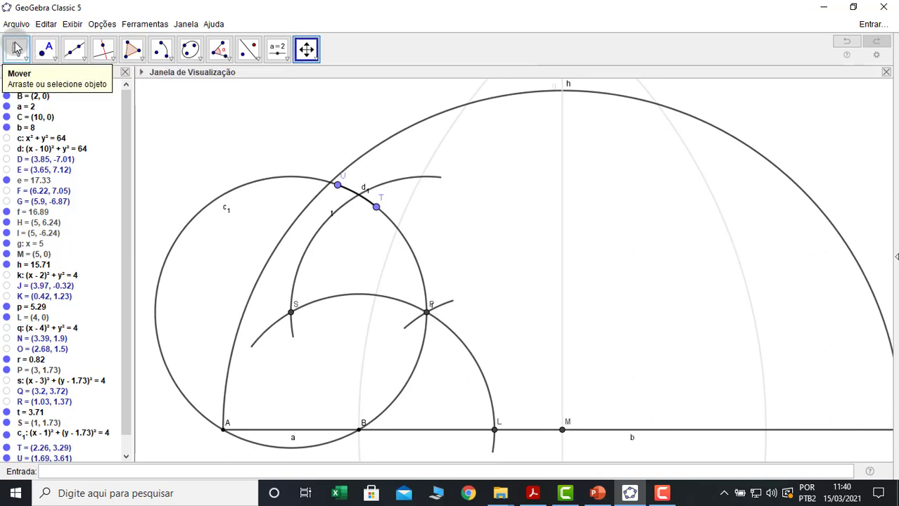
{"action": "left_click", "coordinate": [279, 185]}
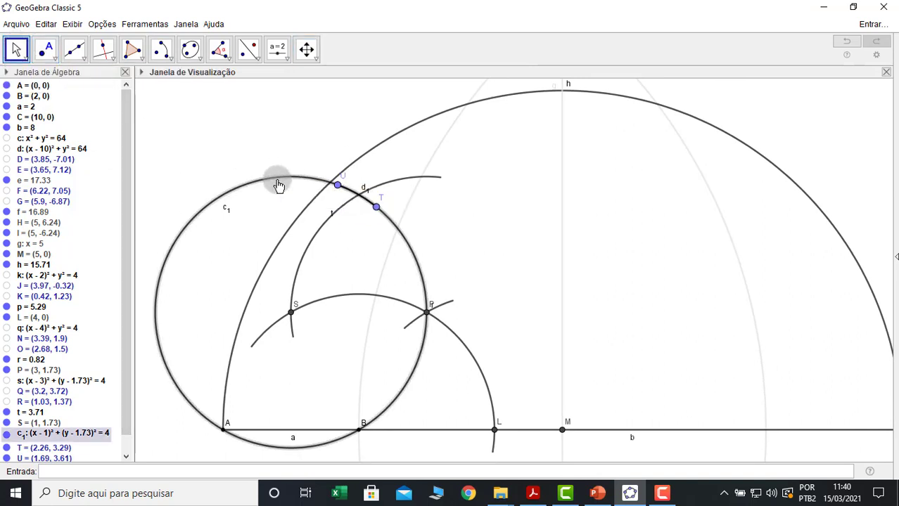
{"action": "right_click", "coordinate": [377, 205]}
{"action": "left_click", "coordinate": [425, 251]}
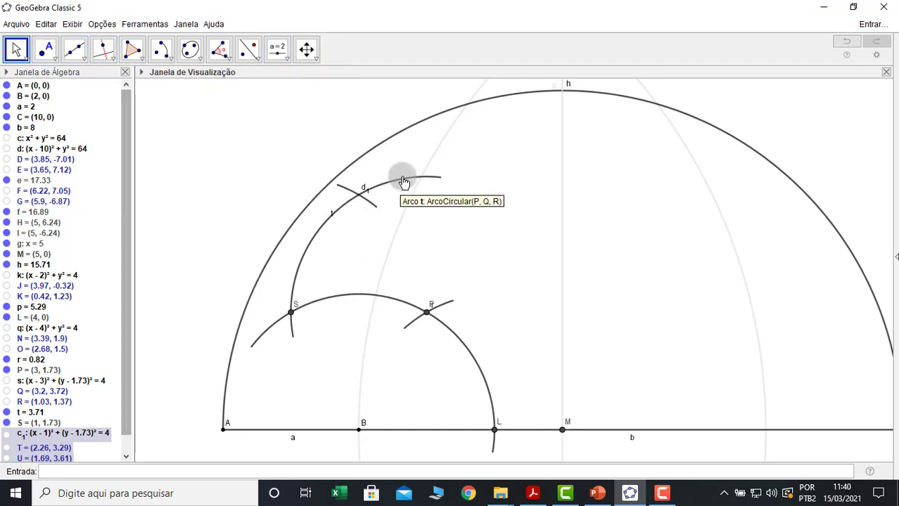
{"action": "left_click", "coordinate": [49, 53]}
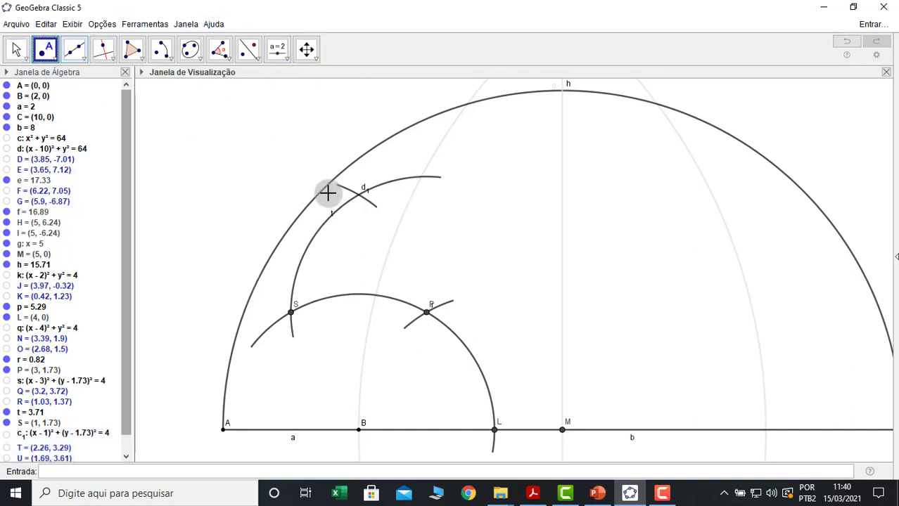
{"action": "left_click", "coordinate": [358, 195]}
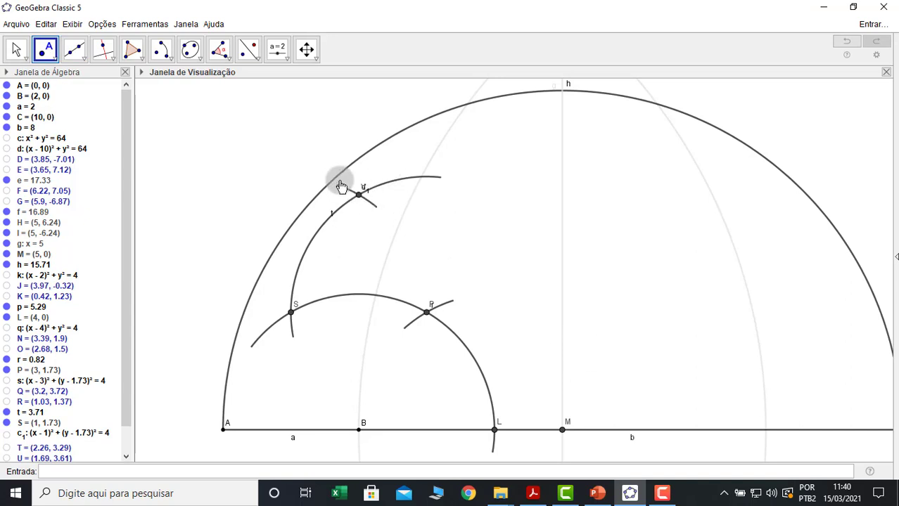
Step: Hide the labels of the compass arcs and of points L, P, S and the topmost arc intersection
{"action": "left_click", "coordinate": [16, 50]}
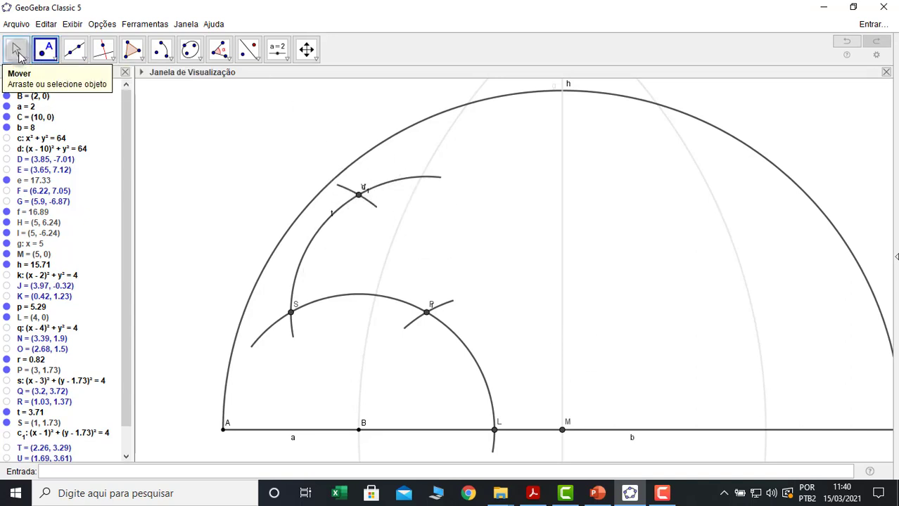
{"action": "left_click", "coordinate": [406, 184]}
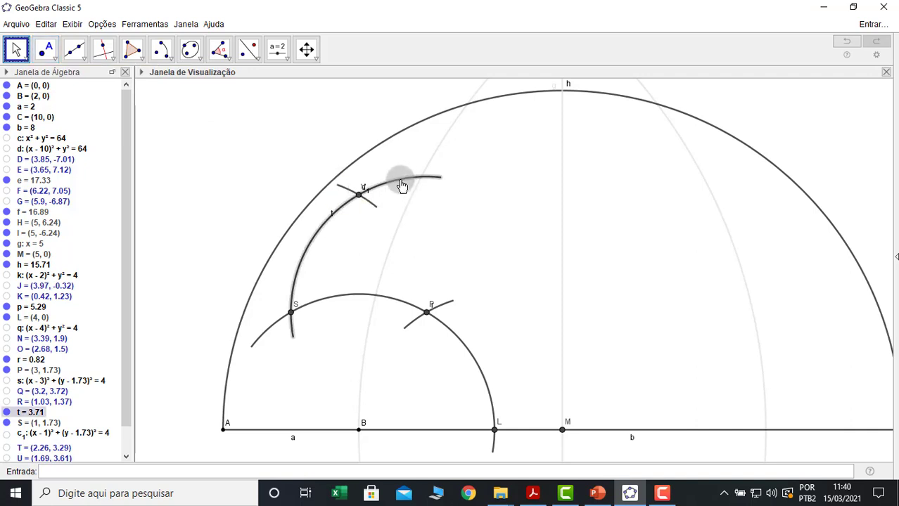
{"action": "left_click", "coordinate": [354, 300], "text": "ctrl"}
{"action": "left_click", "coordinate": [418, 329], "text": "ctrl"}
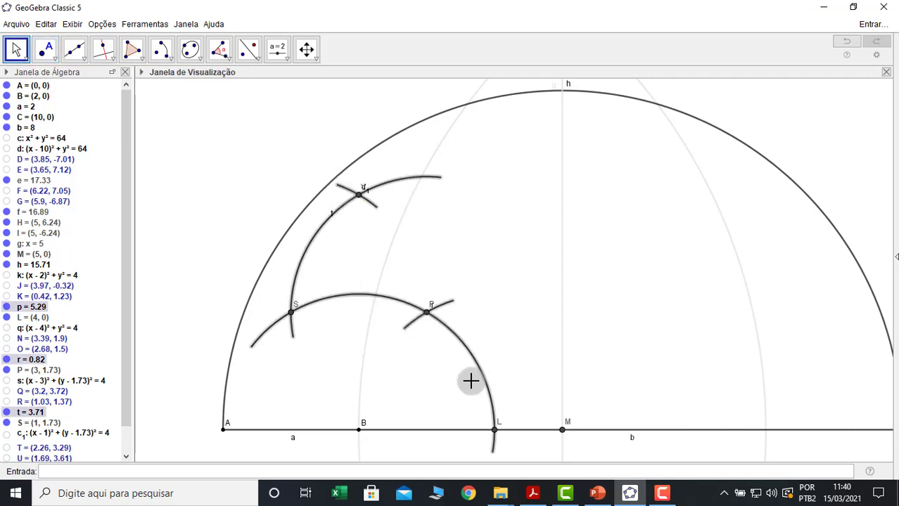
{"action": "left_click", "coordinate": [493, 428], "text": "ctrl"}
{"action": "left_click", "coordinate": [427, 311], "text": "ctrl"}
{"action": "left_click", "coordinate": [291, 311], "text": "ctrl"}
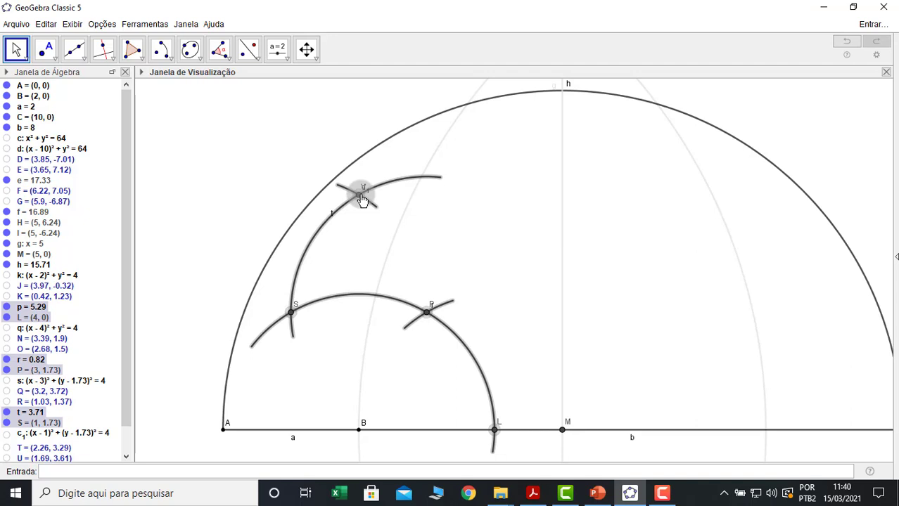
{"action": "right_click", "coordinate": [361, 195]}
{"action": "left_click", "coordinate": [394, 252]}
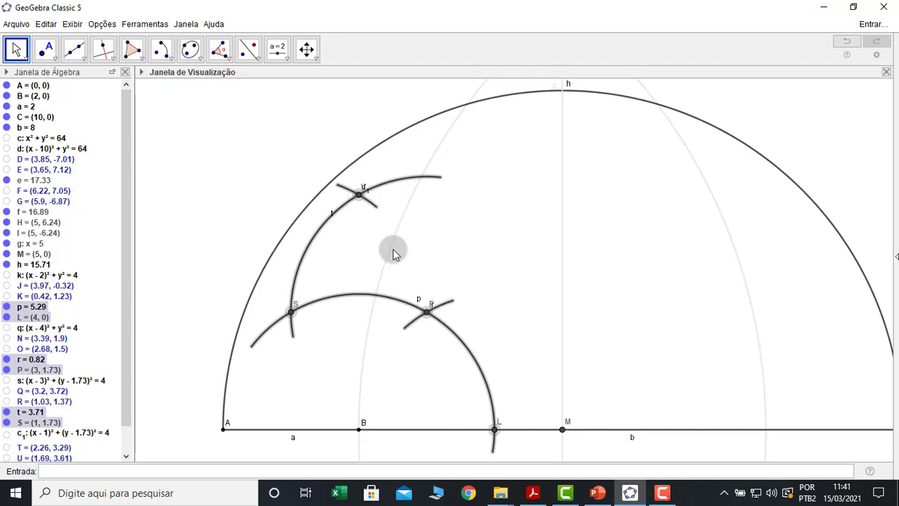
{"action": "left_click", "coordinate": [647, 272]}
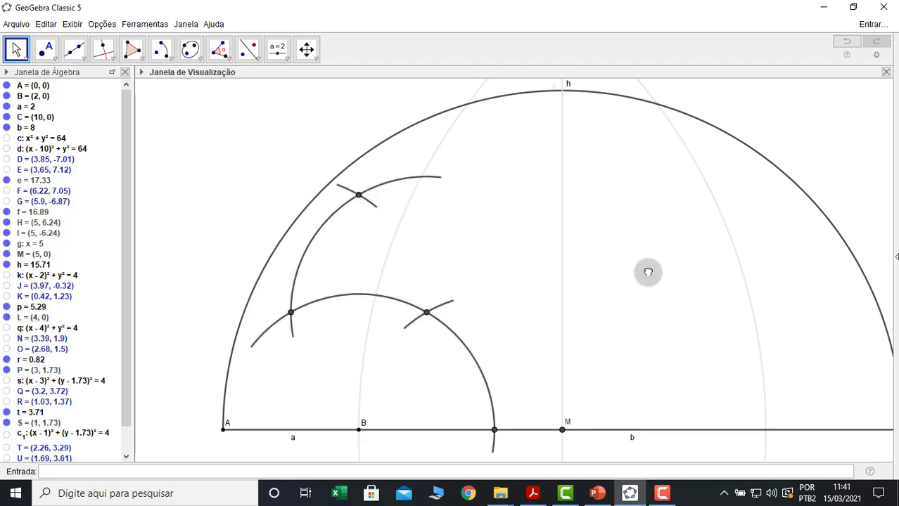
Step: Draw a line through the topmost arc intersection and point B
{"action": "left_click", "coordinate": [78, 54]}
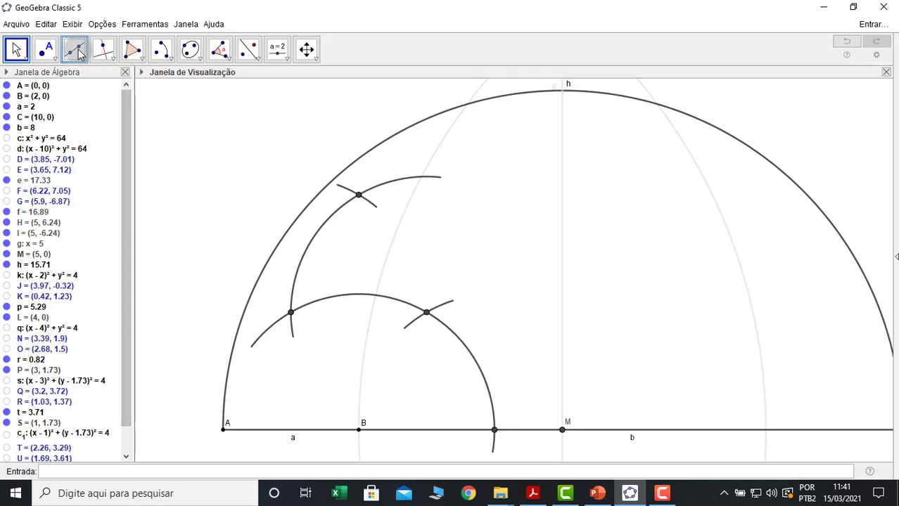
{"action": "left_click", "coordinate": [360, 194]}
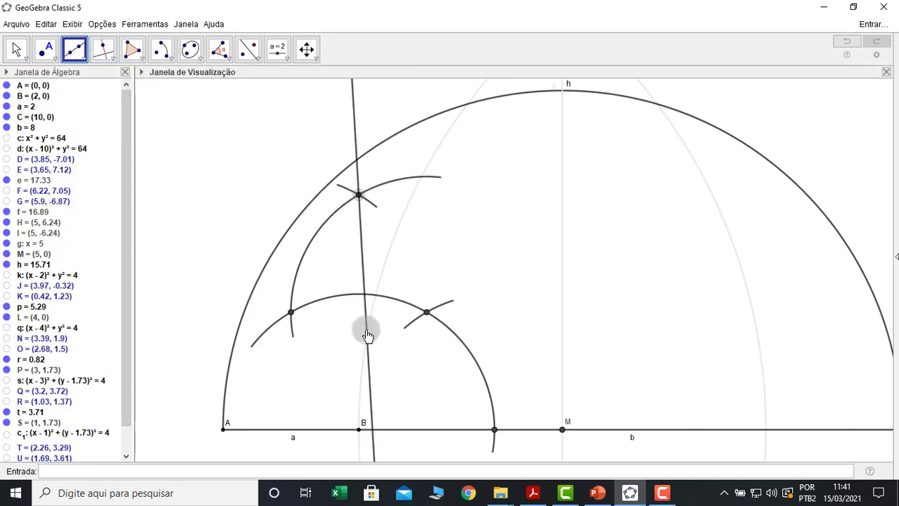
{"action": "left_click", "coordinate": [361, 429]}
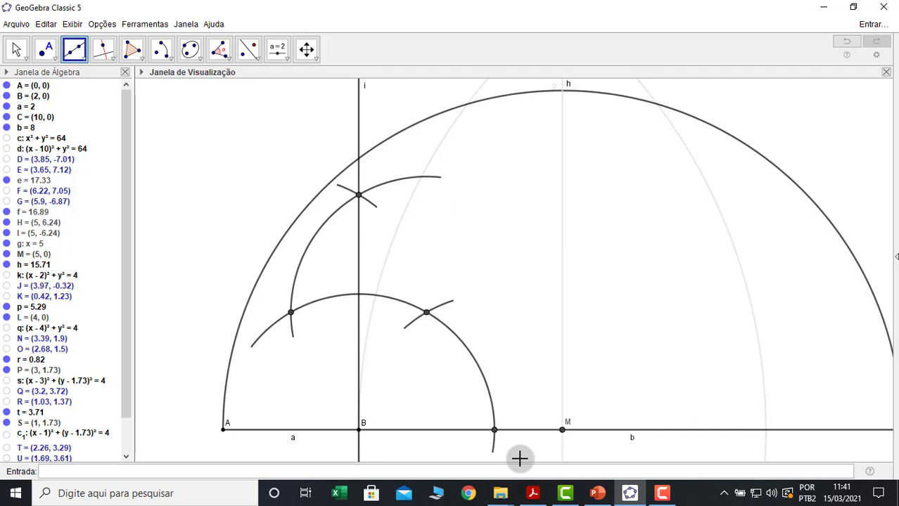
Step: Draw a segment from B to the intersection of the vertical line with the semicircle, and hide the label of its upper endpoint
{"action": "left_click", "coordinate": [83, 63]}
{"action": "left_click", "coordinate": [89, 102]}
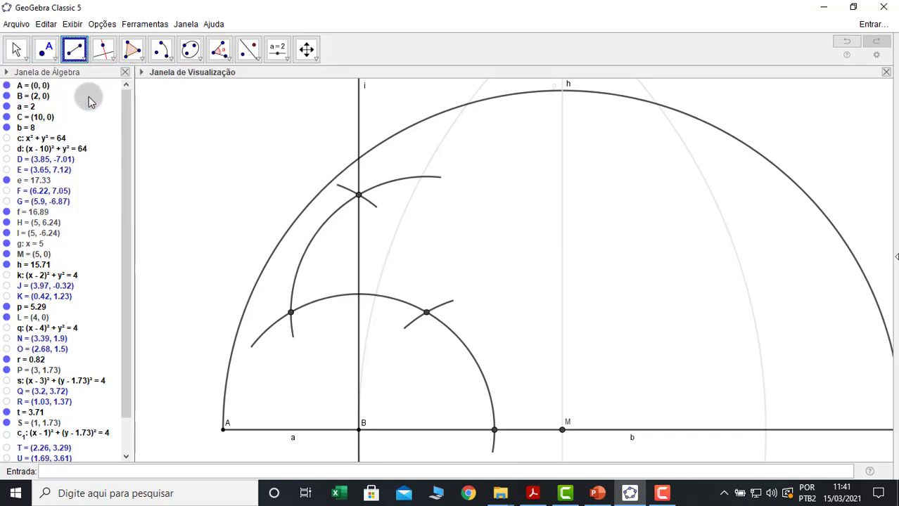
{"action": "left_click", "coordinate": [358, 430]}
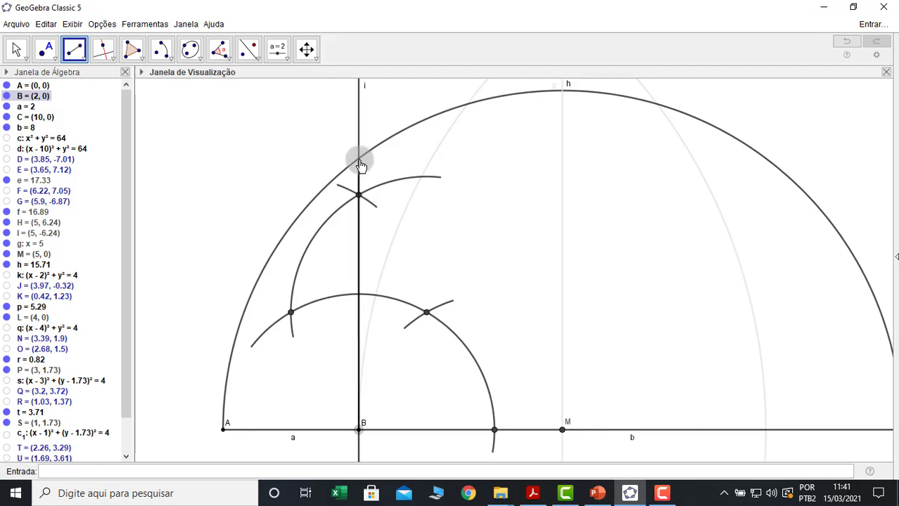
{"action": "left_click", "coordinate": [359, 160]}
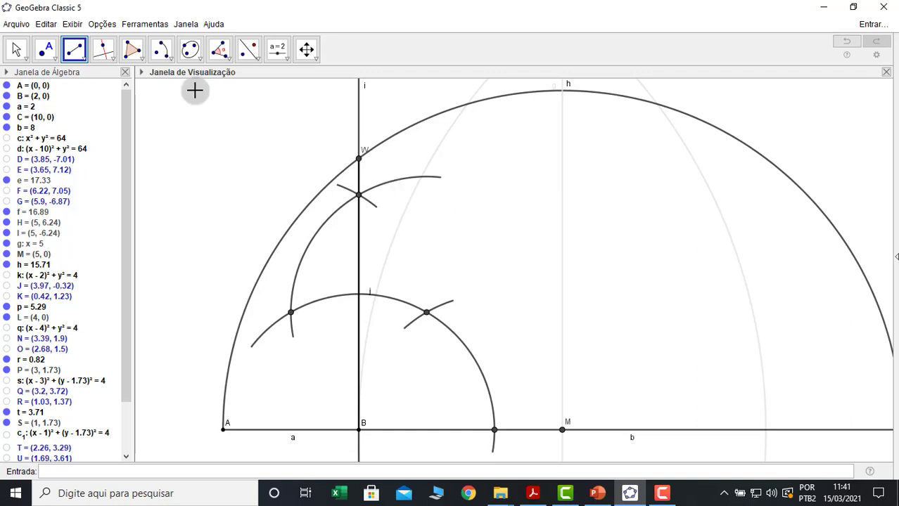
{"action": "left_click", "coordinate": [15, 49]}
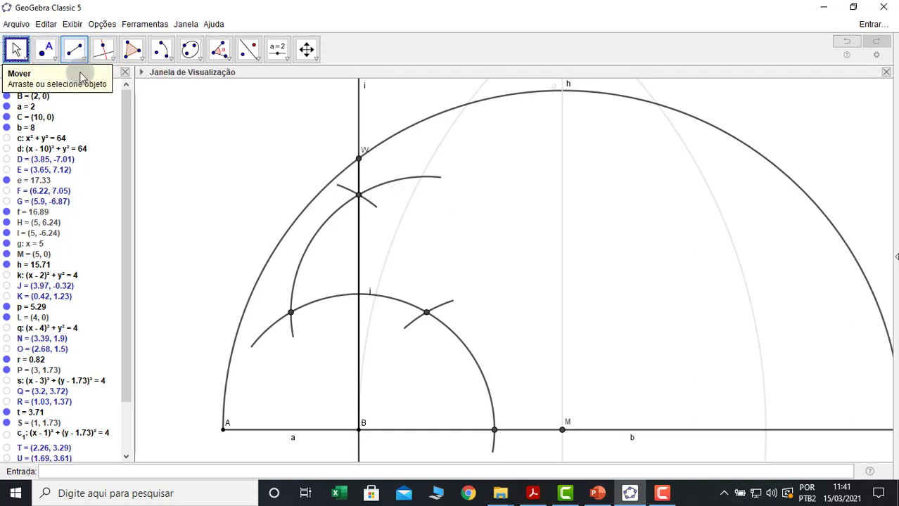
{"action": "right_click", "coordinate": [360, 159]}
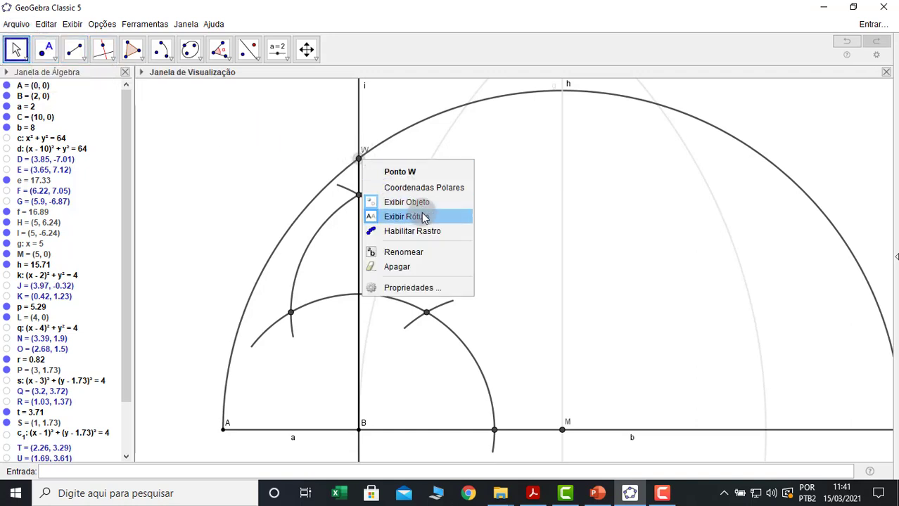
{"action": "left_click", "coordinate": [425, 217]}
Step: Set the colour of segment j, from B up to the semicircle, to red (#FF0000)
{"action": "scroll", "coordinate": [130, 314], "scroll_direction": "down", "scroll_amount": 1}
{"action": "scroll", "coordinate": [130, 314], "scroll_direction": "down", "scroll_amount": 2}
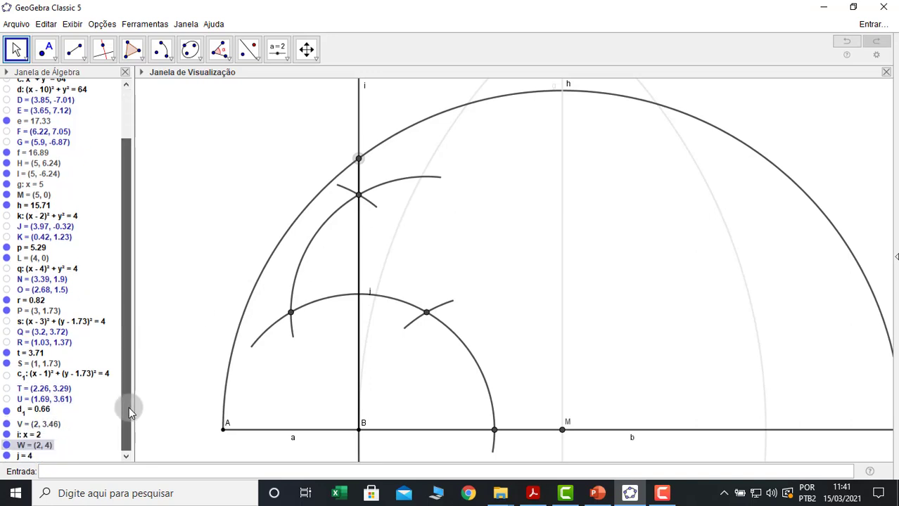
{"action": "right_click", "coordinate": [27, 457]}
{"action": "key", "text": "Escape"}
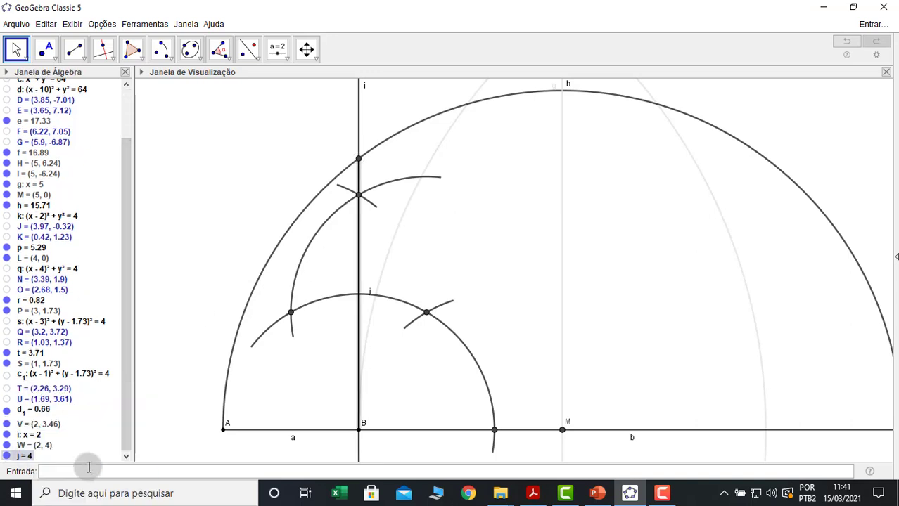
{"action": "right_click", "coordinate": [29, 459]}
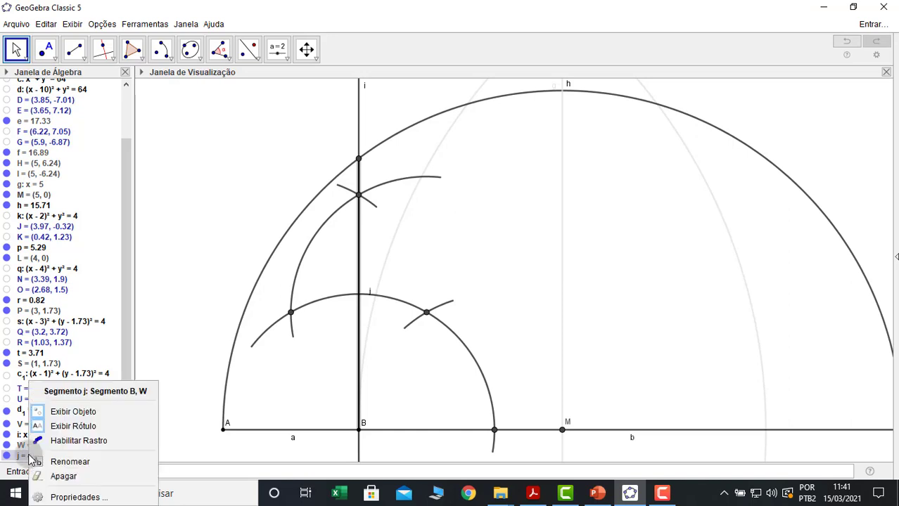
{"action": "left_click", "coordinate": [70, 497]}
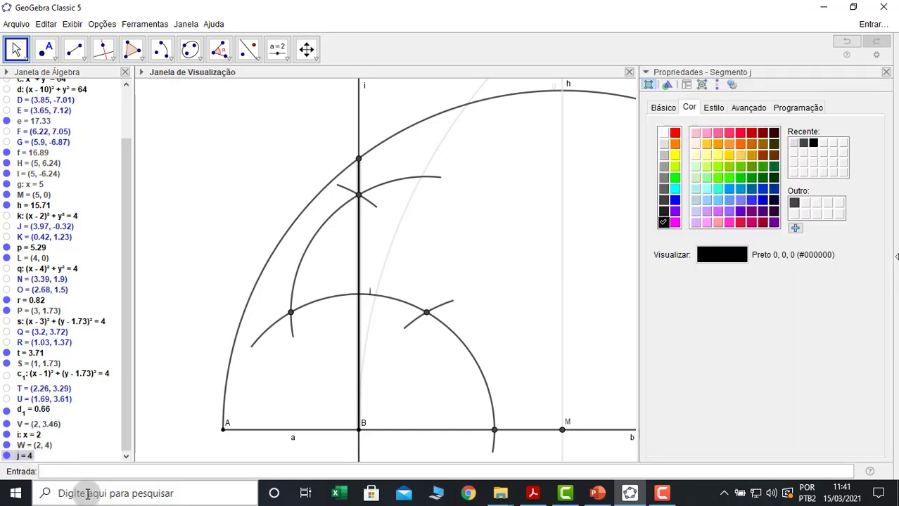
{"action": "left_click", "coordinate": [674, 133]}
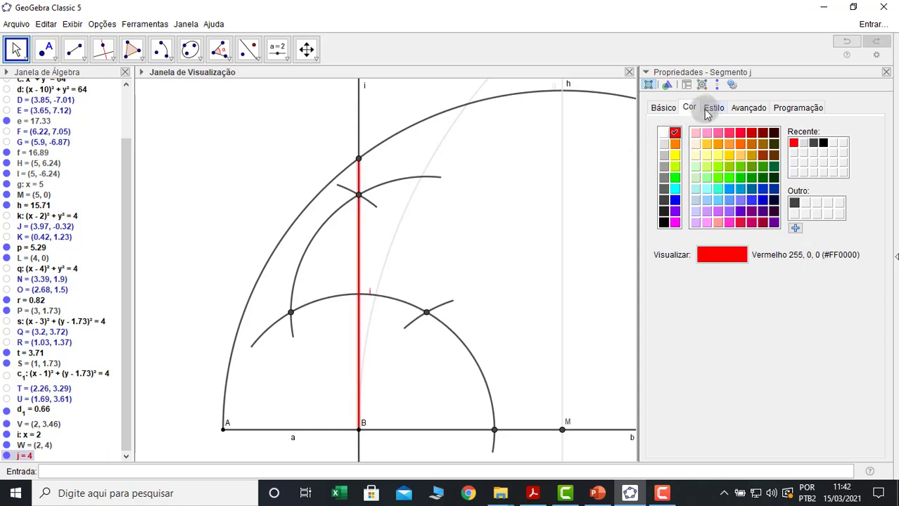
Step: Give segment j a line thickness of 9 and a dashed line style
{"action": "left_click", "coordinate": [713, 108]}
{"action": "left_click", "coordinate": [716, 148]}
{"action": "left_click_drag", "start_coordinate": [715, 148], "coordinate": [744, 145]}
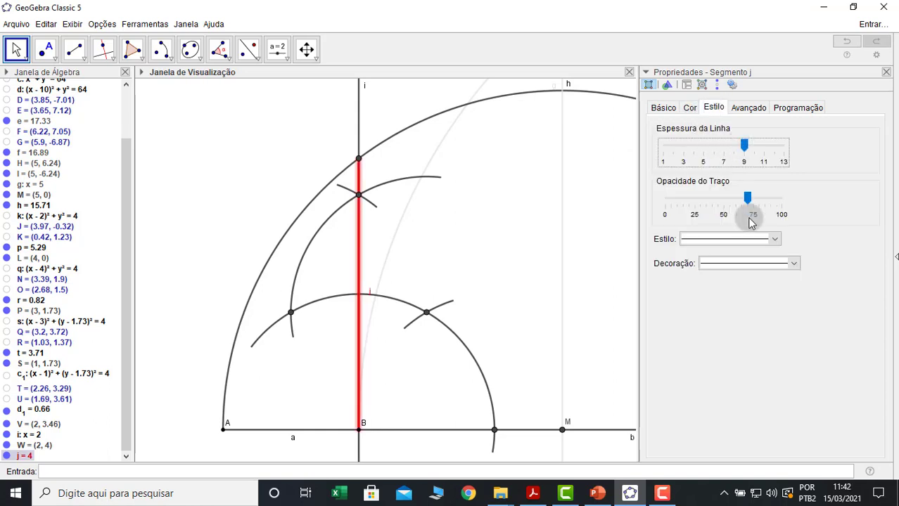
{"action": "left_click", "coordinate": [774, 239]}
{"action": "left_click", "coordinate": [748, 278]}
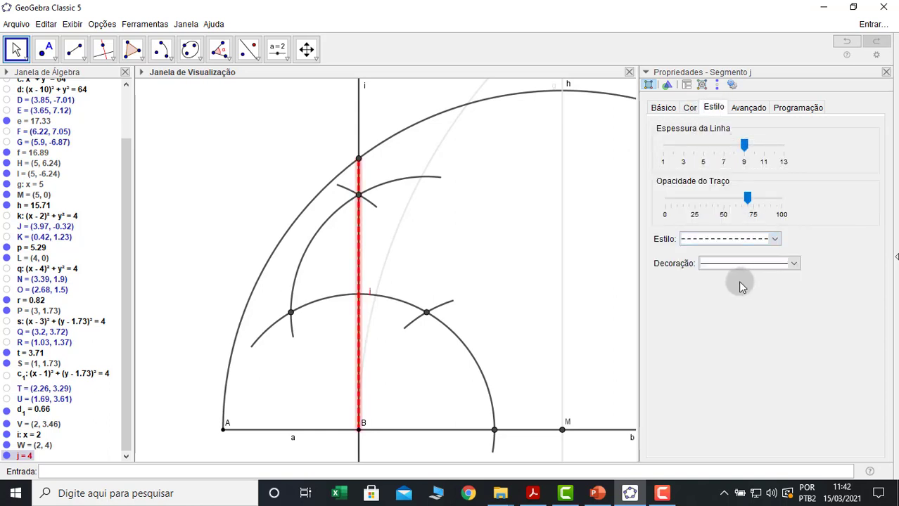
{"action": "left_click", "coordinate": [886, 72]}
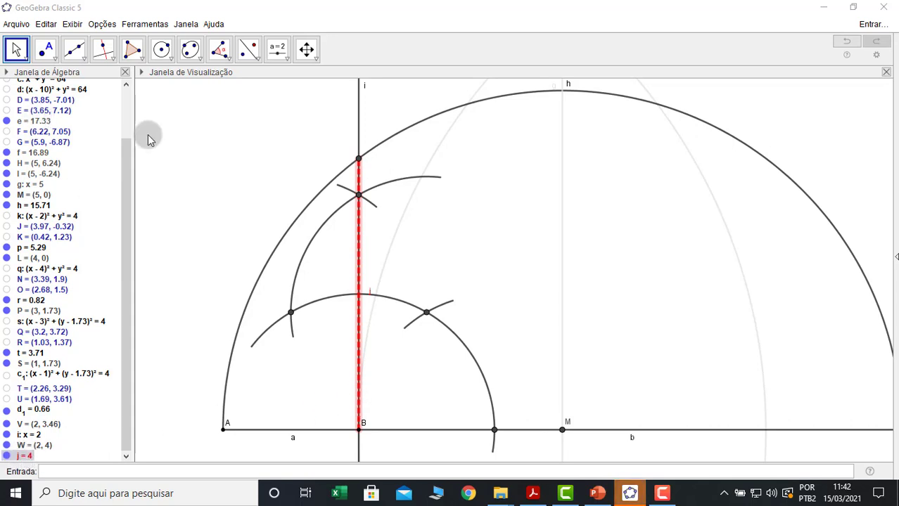
Step: Make the label of the red dashed segment show its value instead of its name
{"action": "right_click", "coordinate": [357, 252]}
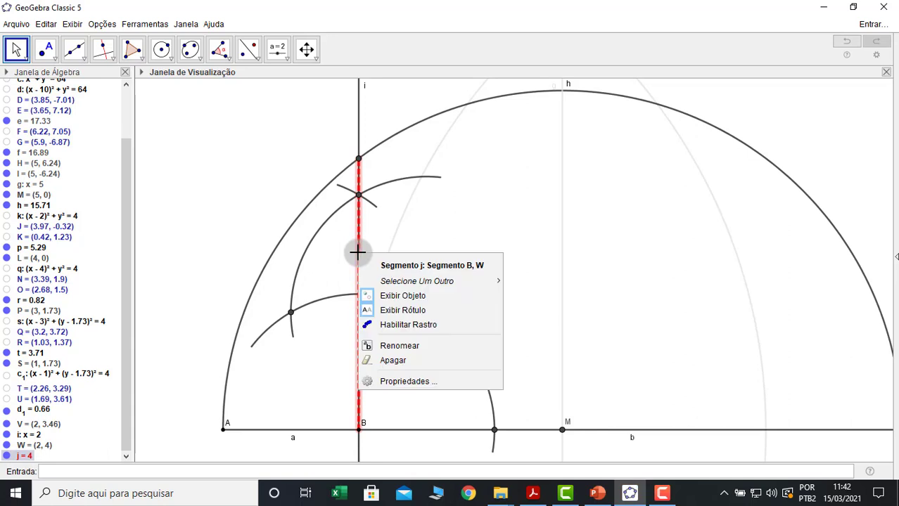
{"action": "left_click", "coordinate": [411, 381]}
{"action": "left_click", "coordinate": [677, 111]}
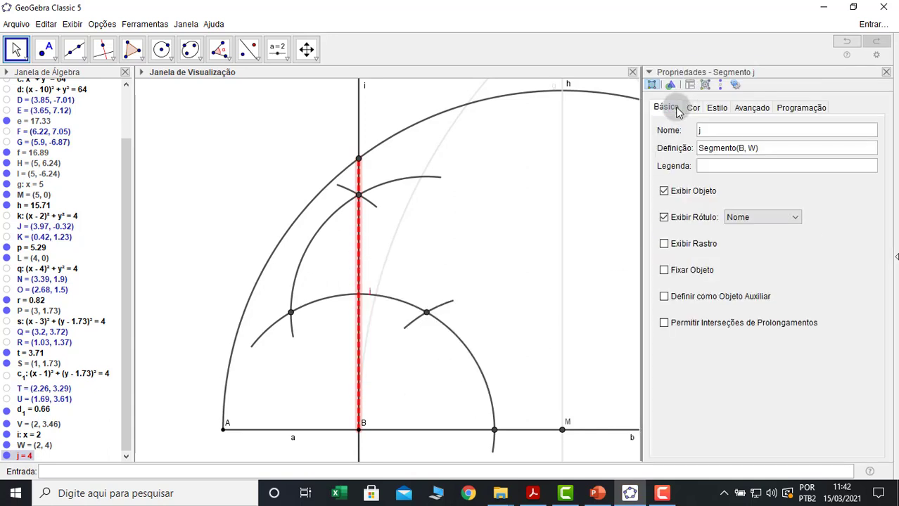
{"action": "left_click", "coordinate": [724, 217]}
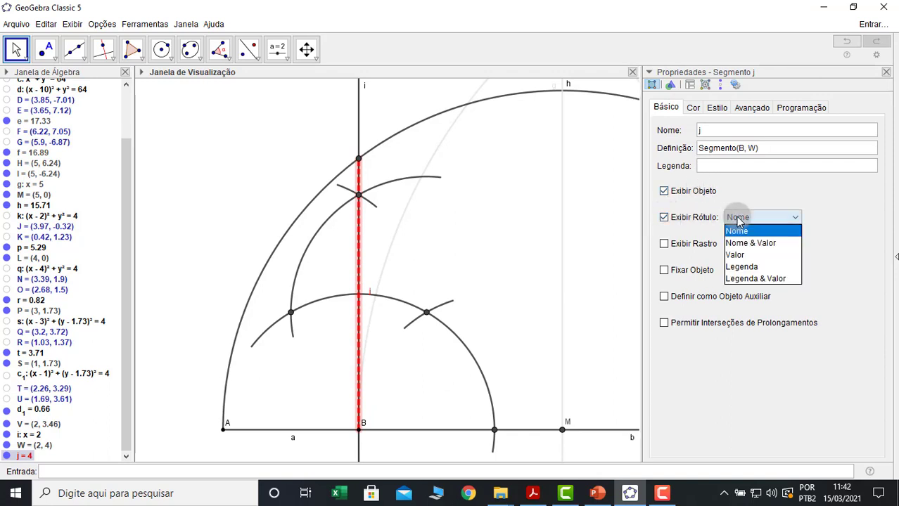
{"action": "left_click", "coordinate": [735, 255]}
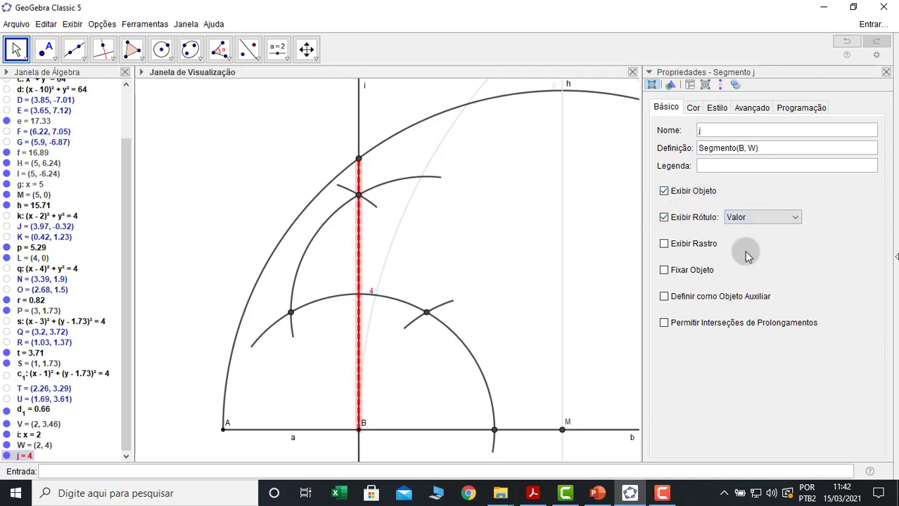
{"action": "left_click", "coordinate": [886, 73]}
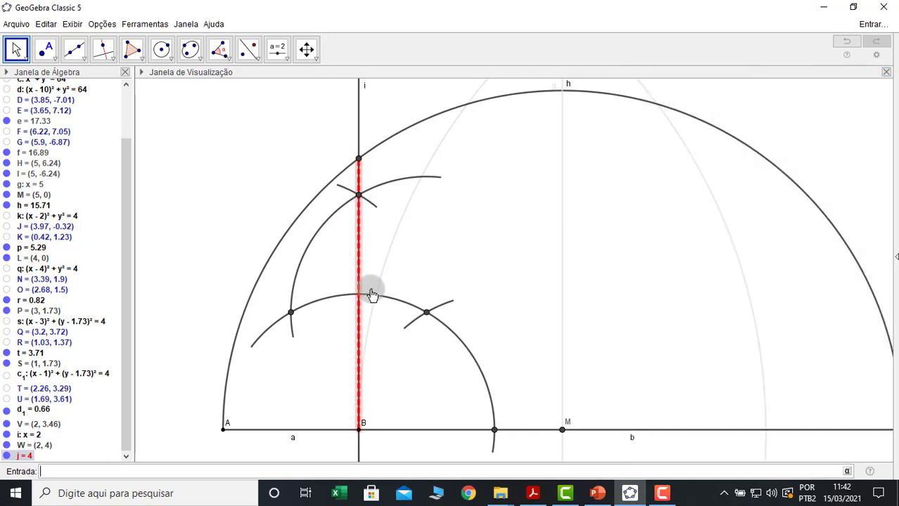
Step: Examine the whole construction, with the complete semicircle over AC and the red segment at B in view
{"action": "scroll", "coordinate": [422, 202], "scroll_direction": "down", "scroll_amount": 2}
{"action": "left_click", "coordinate": [306, 49]}
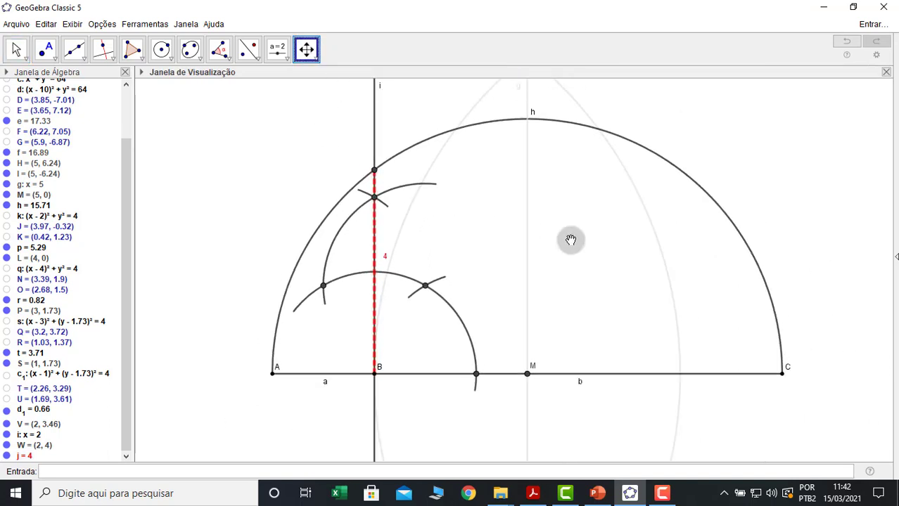
{"action": "scroll", "coordinate": [571, 244], "scroll_direction": "down", "scroll_amount": 3}
{"action": "scroll", "coordinate": [571, 244], "scroll_direction": "down", "scroll_amount": 2}
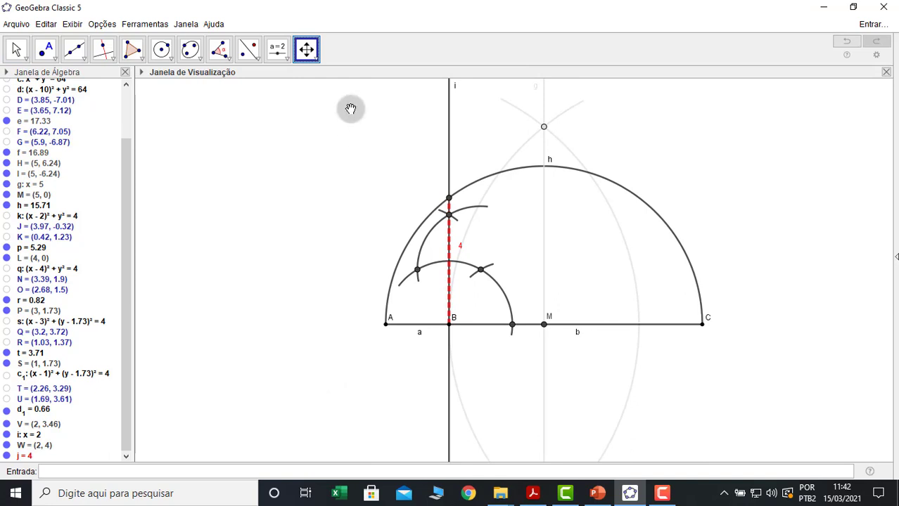
{"action": "left_click_drag", "start_coordinate": [491, 300], "coordinate": [449, 361]}
{"action": "left_click_drag", "start_coordinate": [526, 345], "coordinate": [580, 331]}
{"action": "scroll", "coordinate": [525, 309], "scroll_direction": "up", "scroll_amount": 3}
{"action": "scroll", "coordinate": [578, 365], "scroll_direction": "up", "scroll_amount": 1}
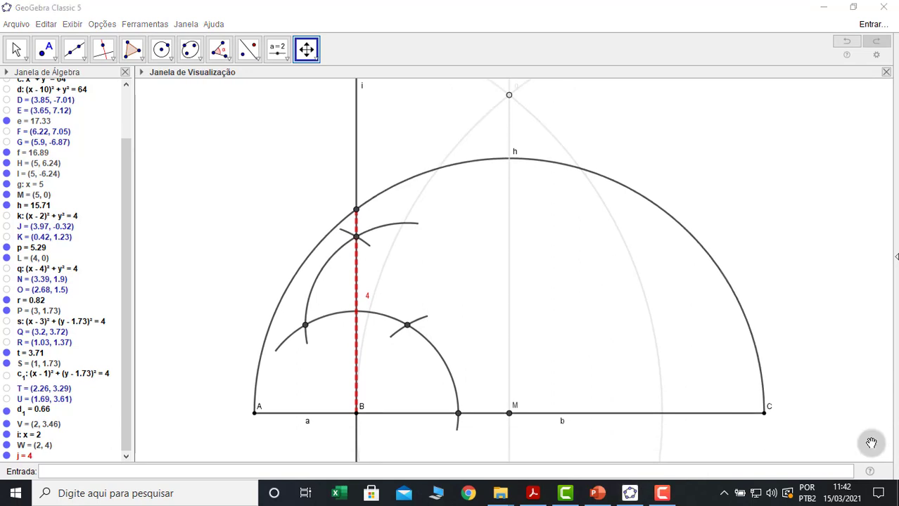